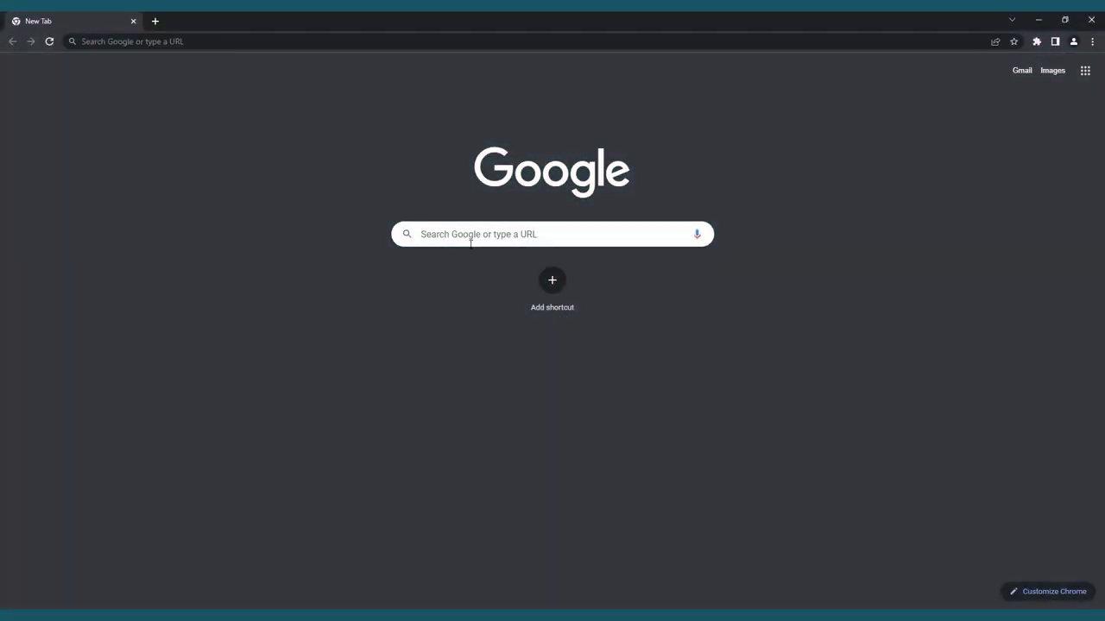
left_click(469, 242)
type("www.")
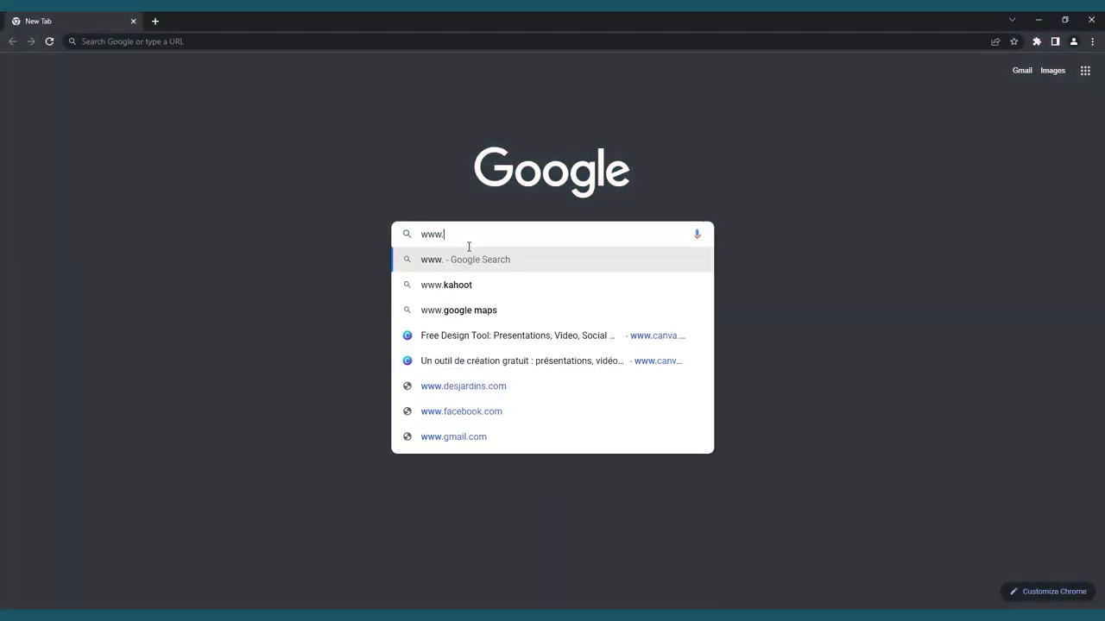
type("canva.com")
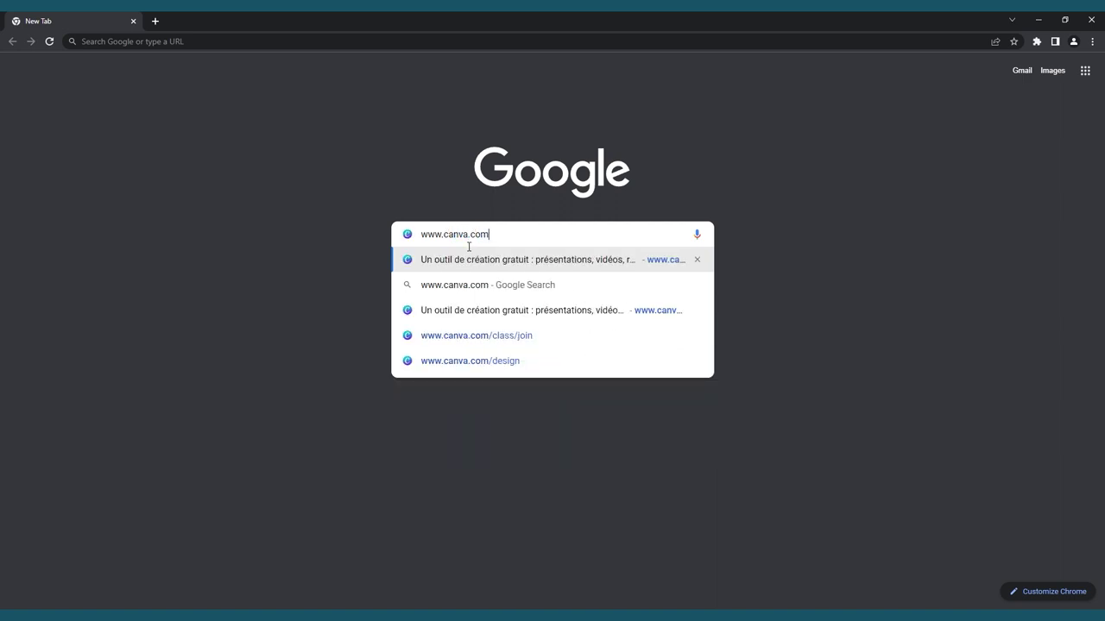
key("Return")
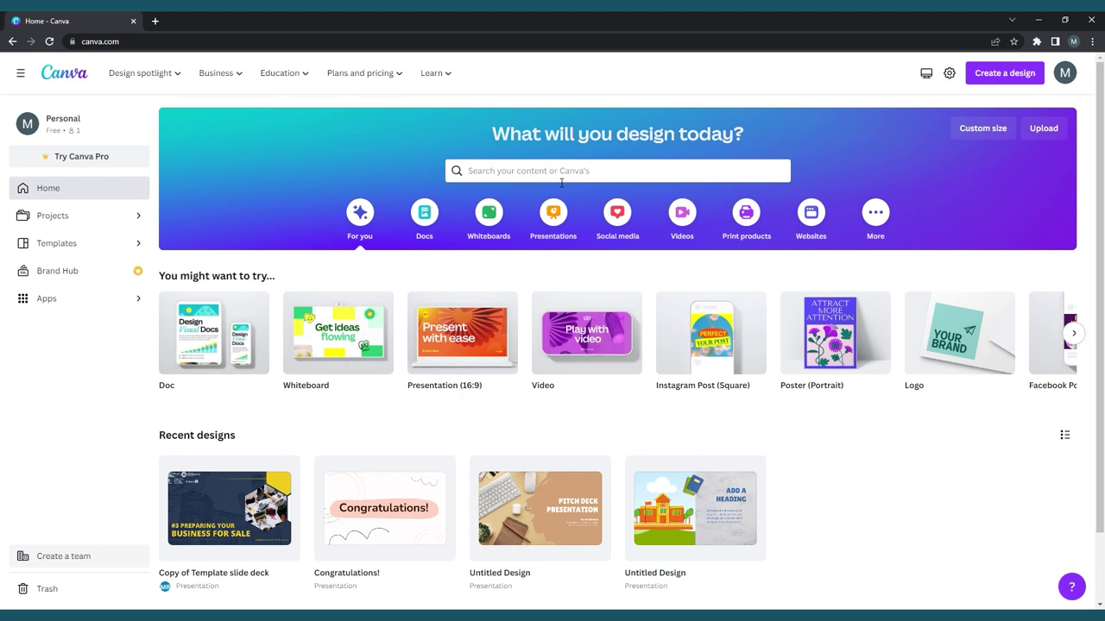
left_click(811, 217)
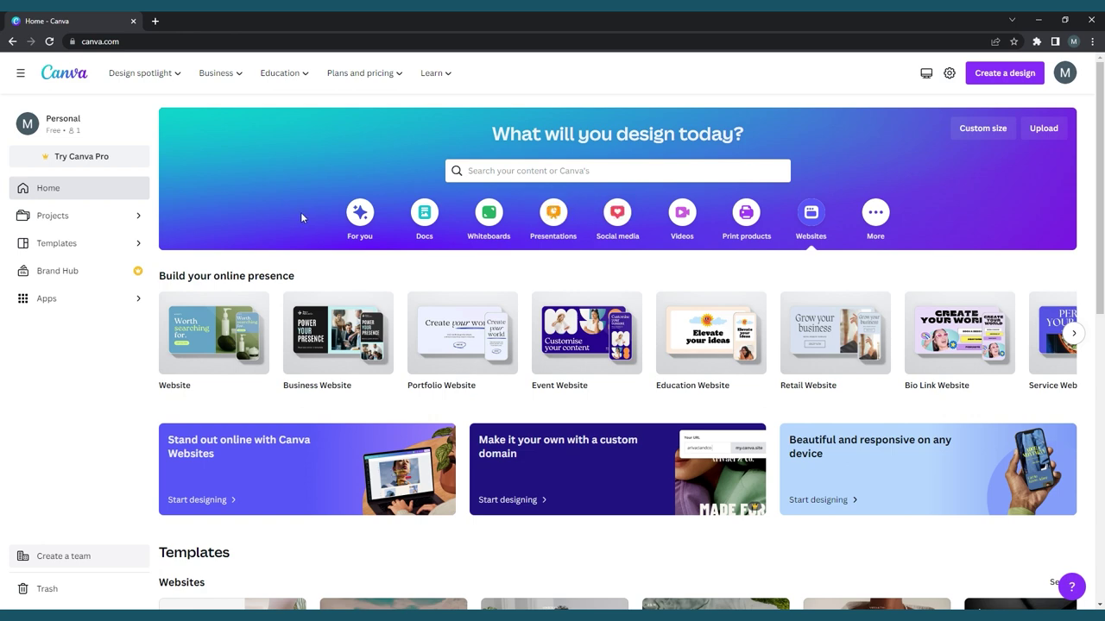
- Scroll down to the website templates and start a new Education Website design
scroll(300, 213, "down", 1)
scroll(300, 212, "down", 1)
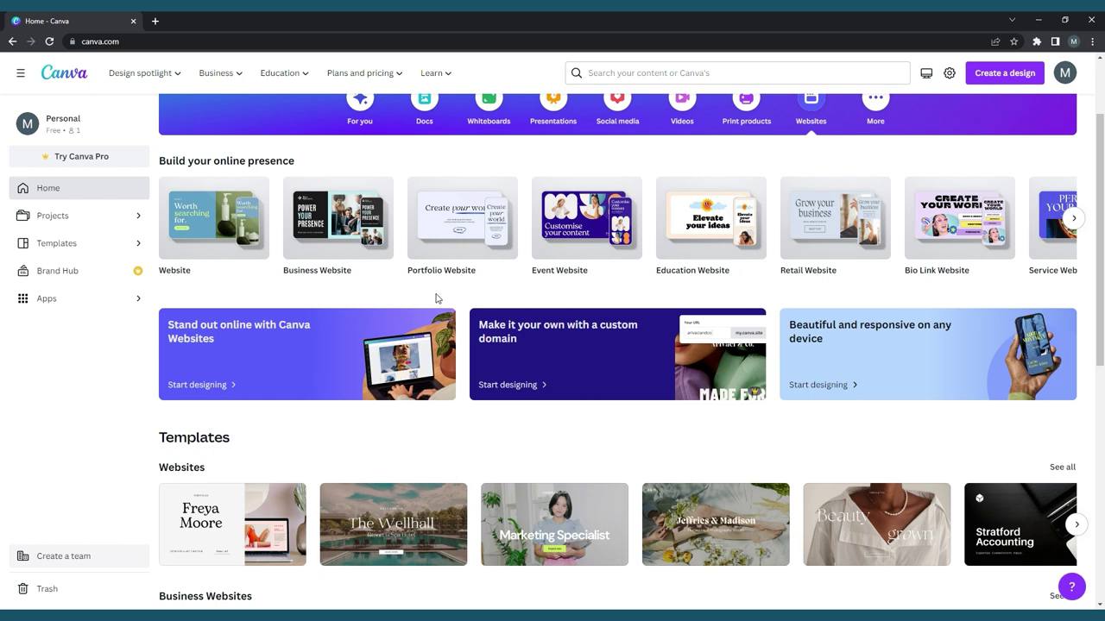
left_click(706, 221)
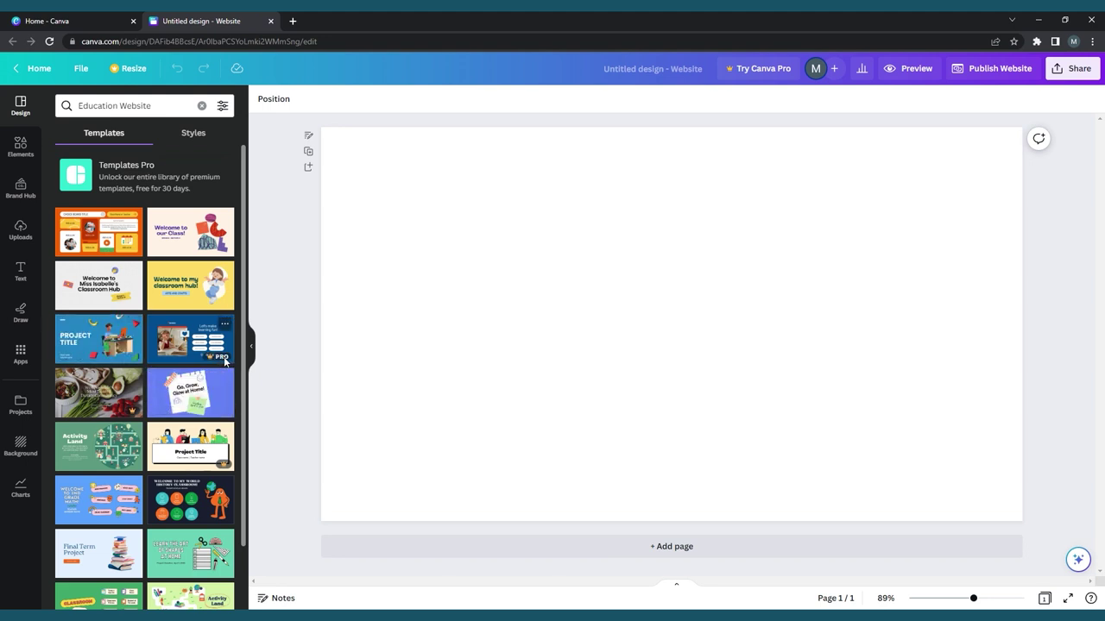
- Apply The Future of Elearning template to the new website page
scroll(226, 360, "down", 3)
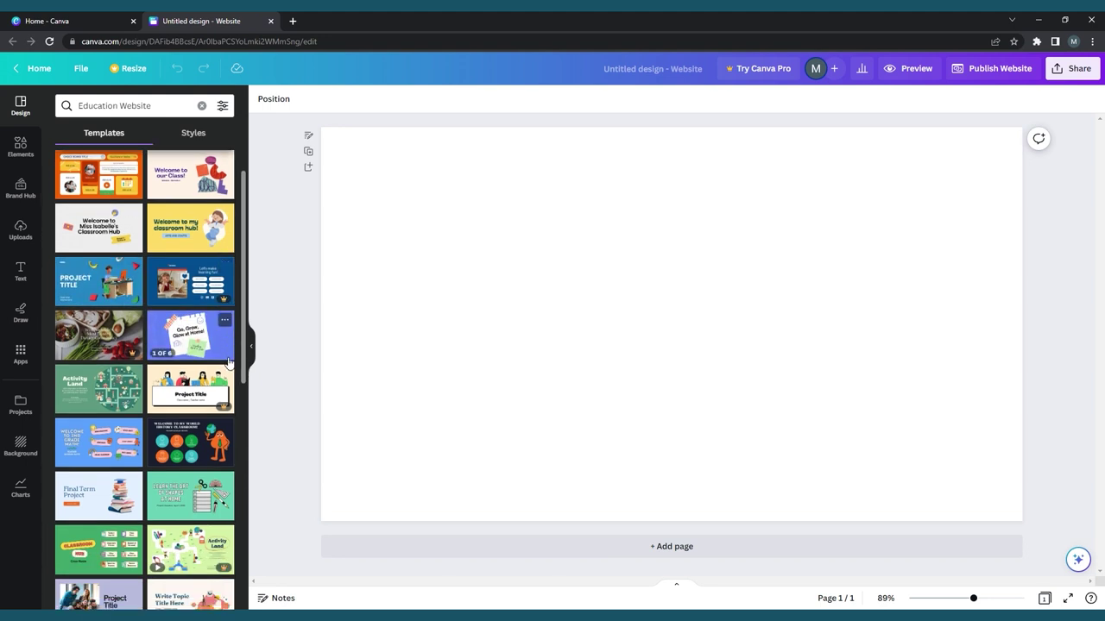
scroll(212, 319, "down", 3)
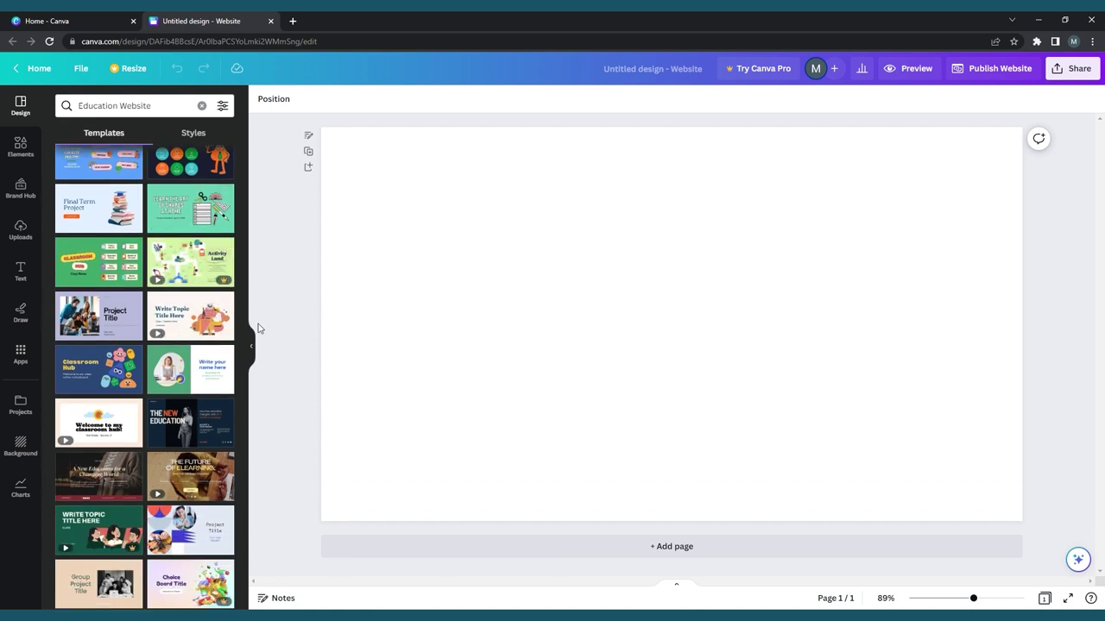
scroll(207, 406, "down", 1)
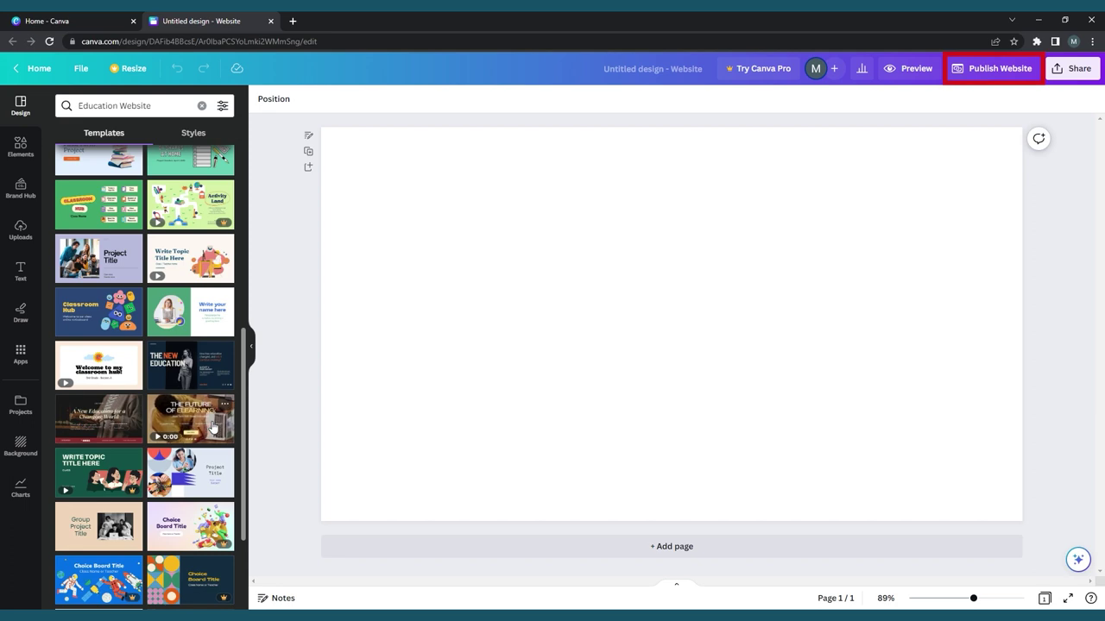
left_click(213, 427)
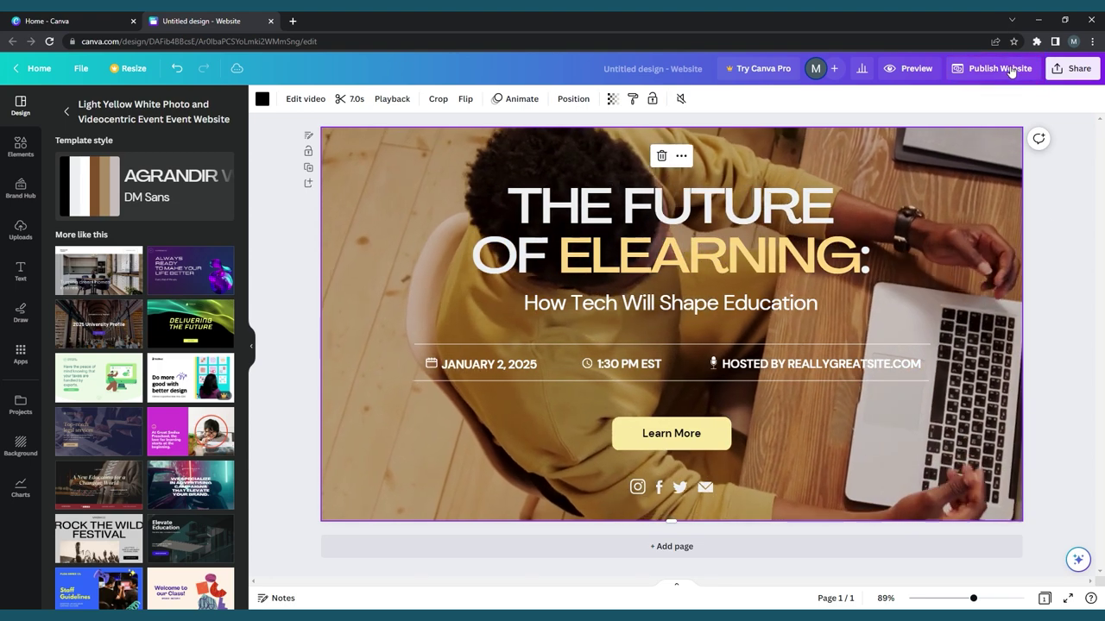
left_click(1010, 69)
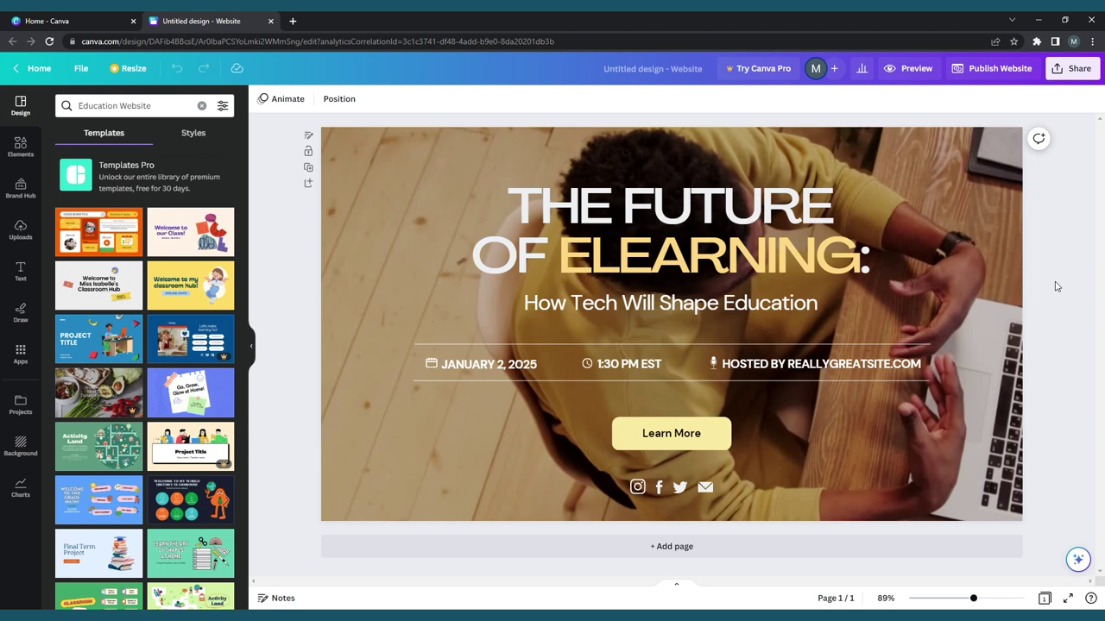
- Add a second blank page below the Elearning template page
left_click(405, 201)
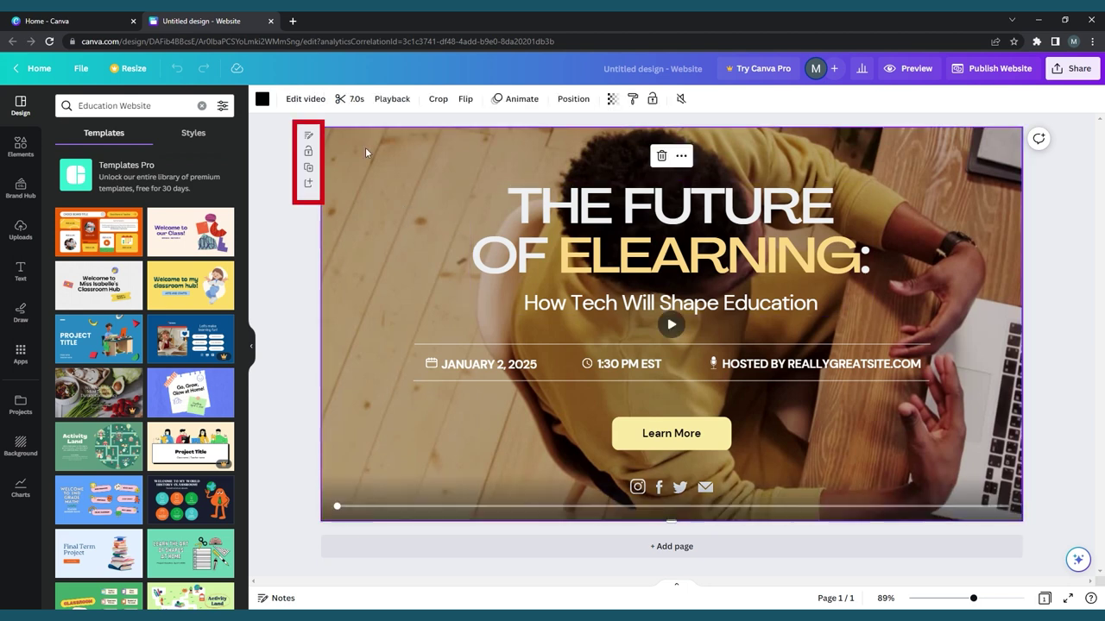
left_click(310, 183)
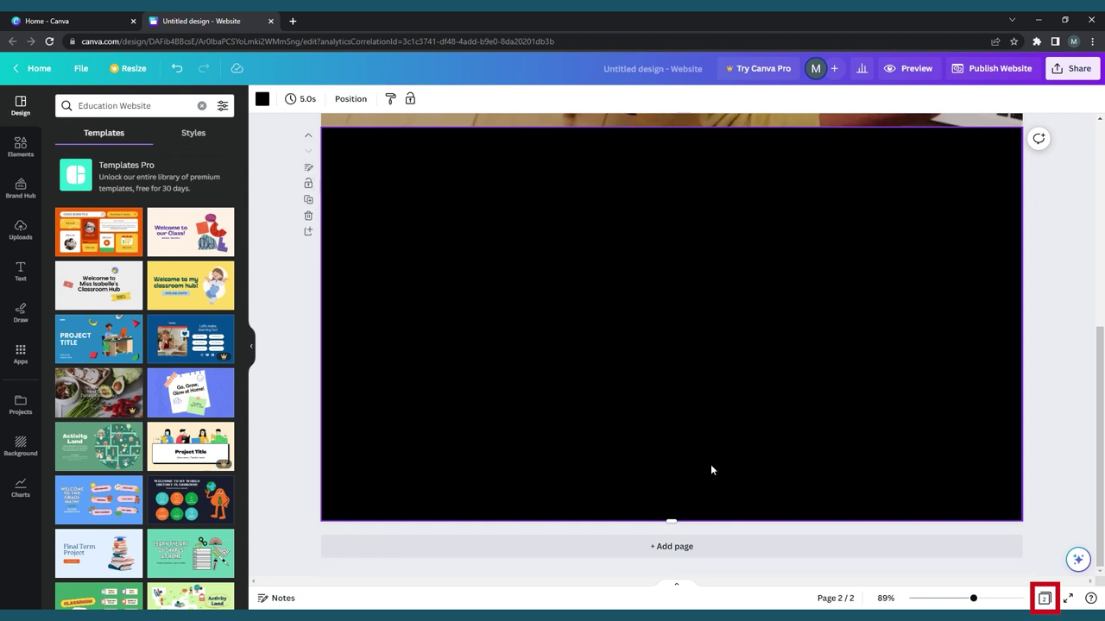
- In Grid view, move the blank page first, then back to second place
left_click(1046, 599)
left_click_drag(291, 181, 138, 186)
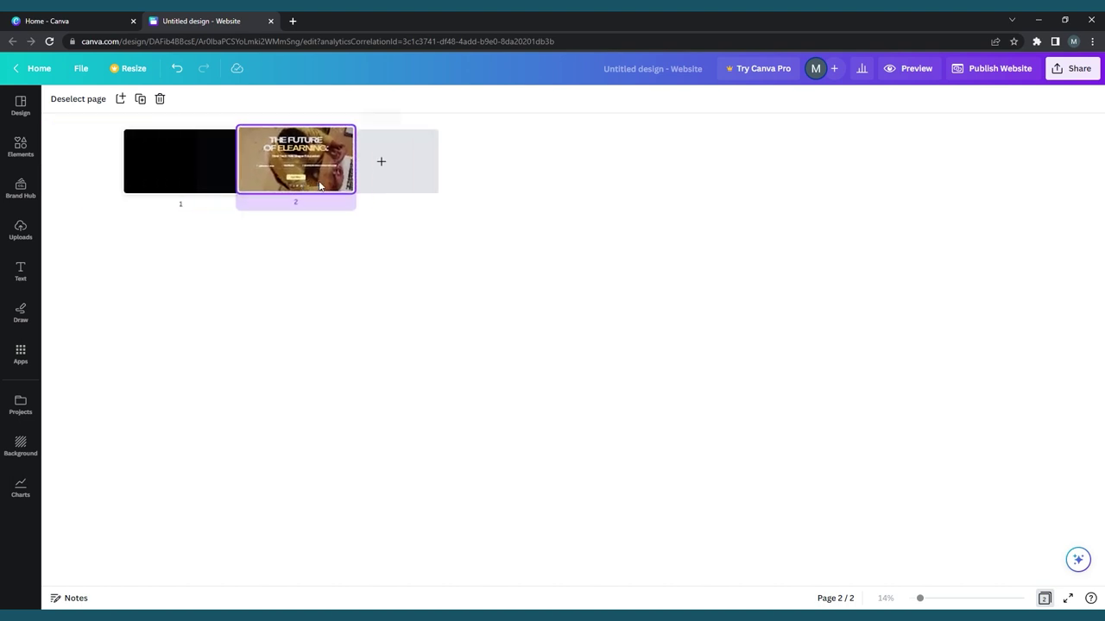
left_click_drag(160, 177, 313, 176)
- Name the two pages 'Title' and 'Information'
left_click(131, 208)
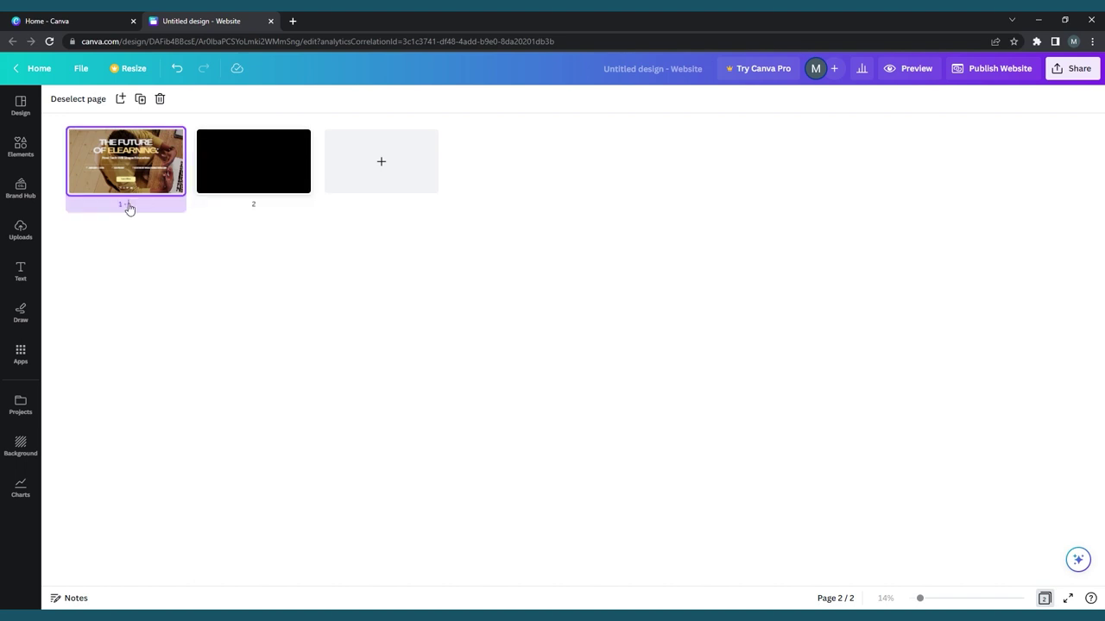
type("Title")
left_click(266, 210)
type("In")
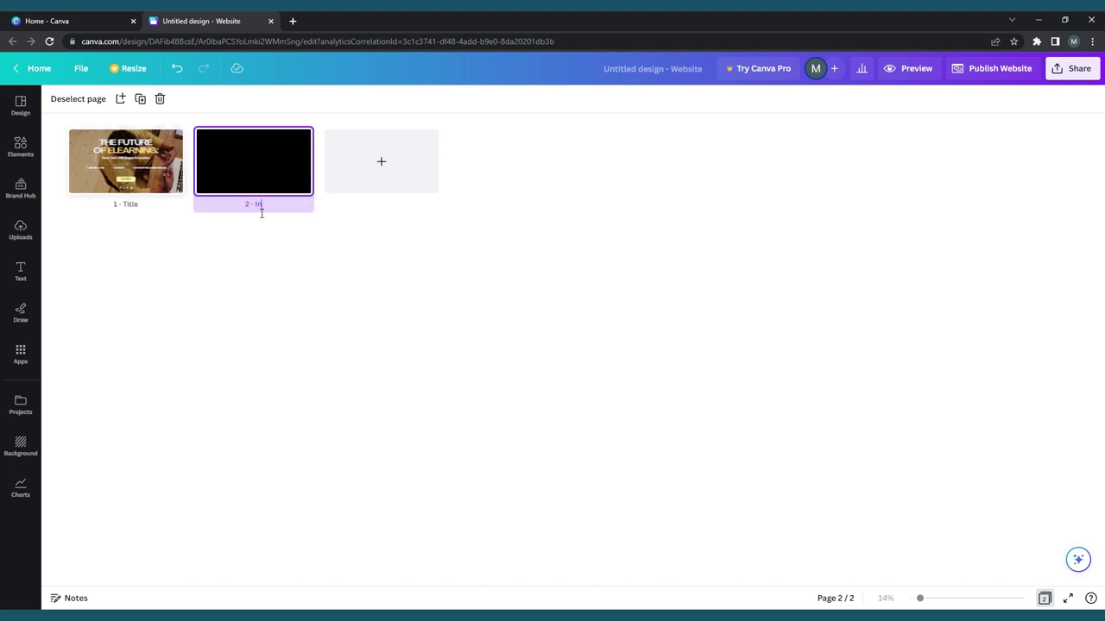
type("formation")
left_click(33, 109)
- Replace page 2 with the Stratford Accounting template's 'Let's work together.' page
left_click(33, 110)
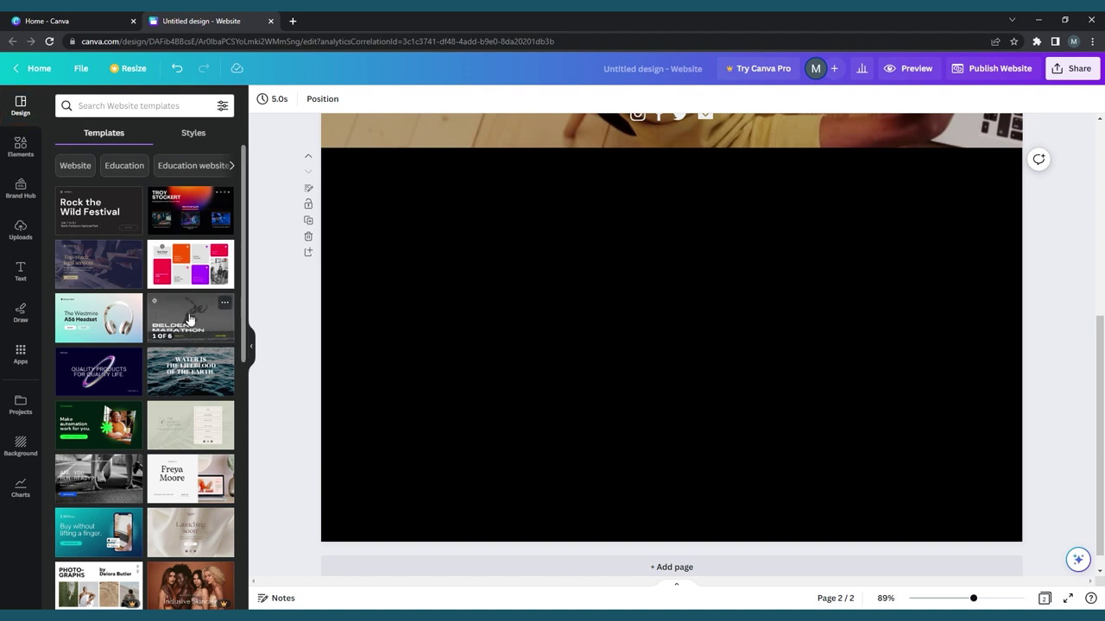
scroll(197, 390, "down", 3)
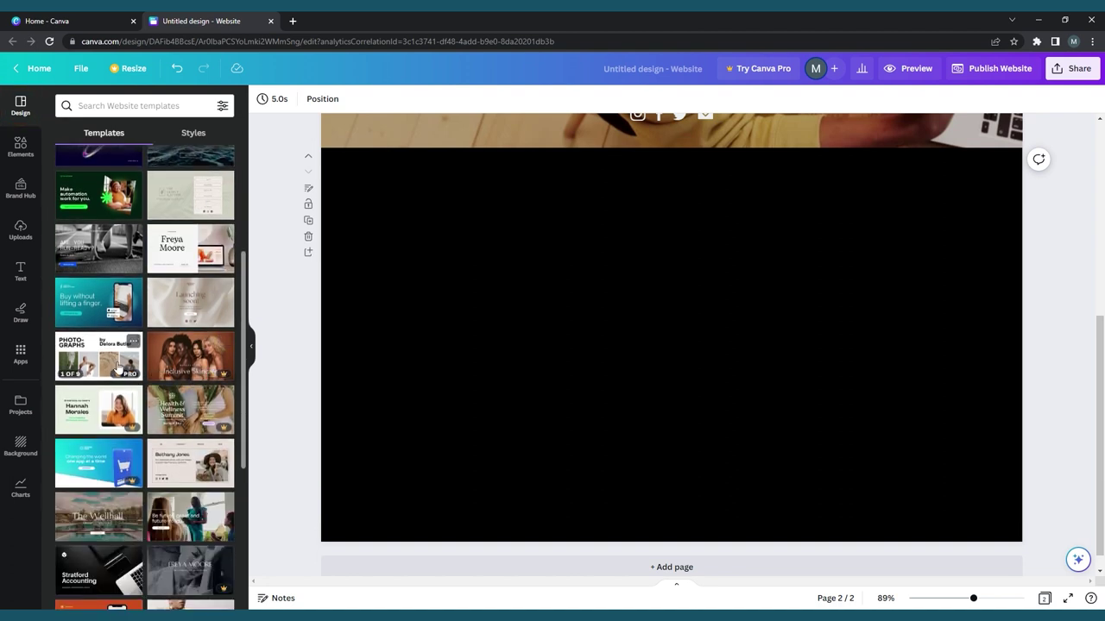
scroll(118, 354, "down", 3)
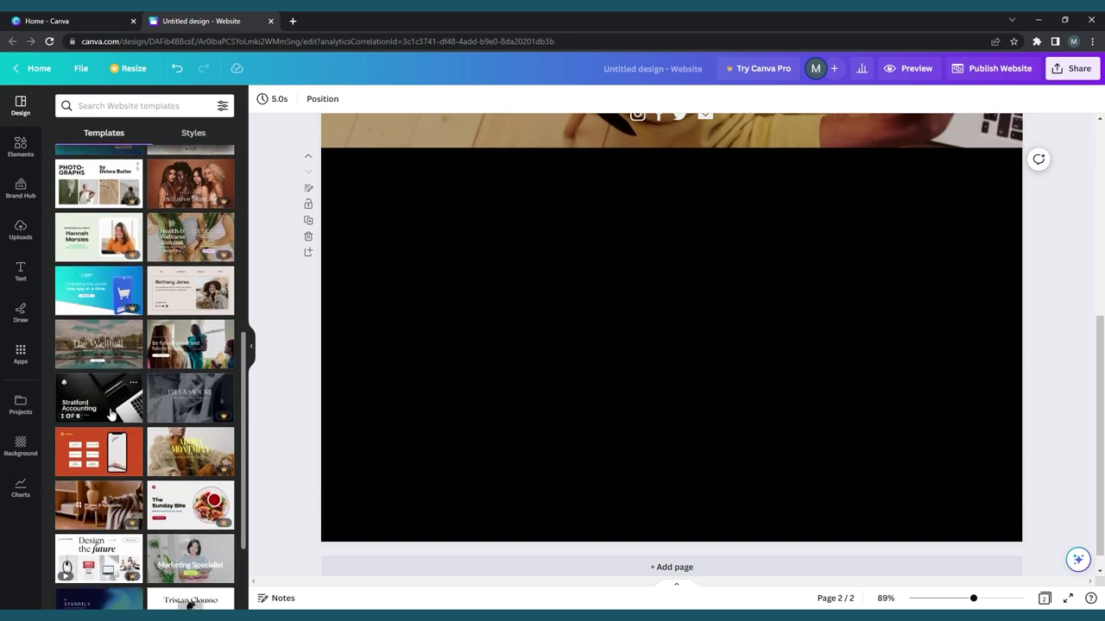
left_click(110, 415)
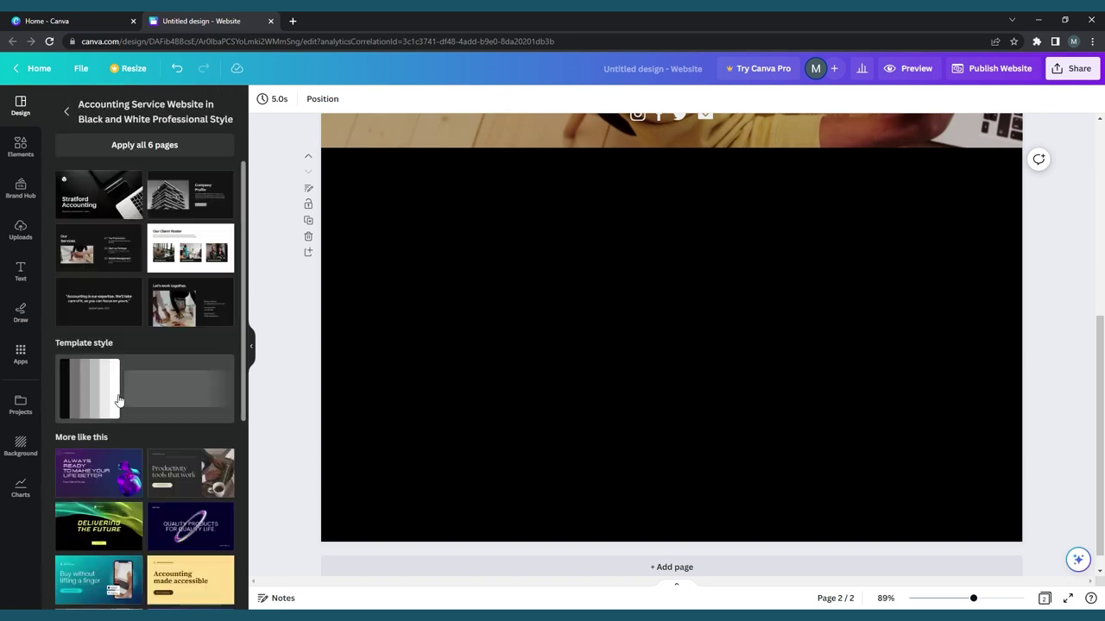
left_click(103, 252)
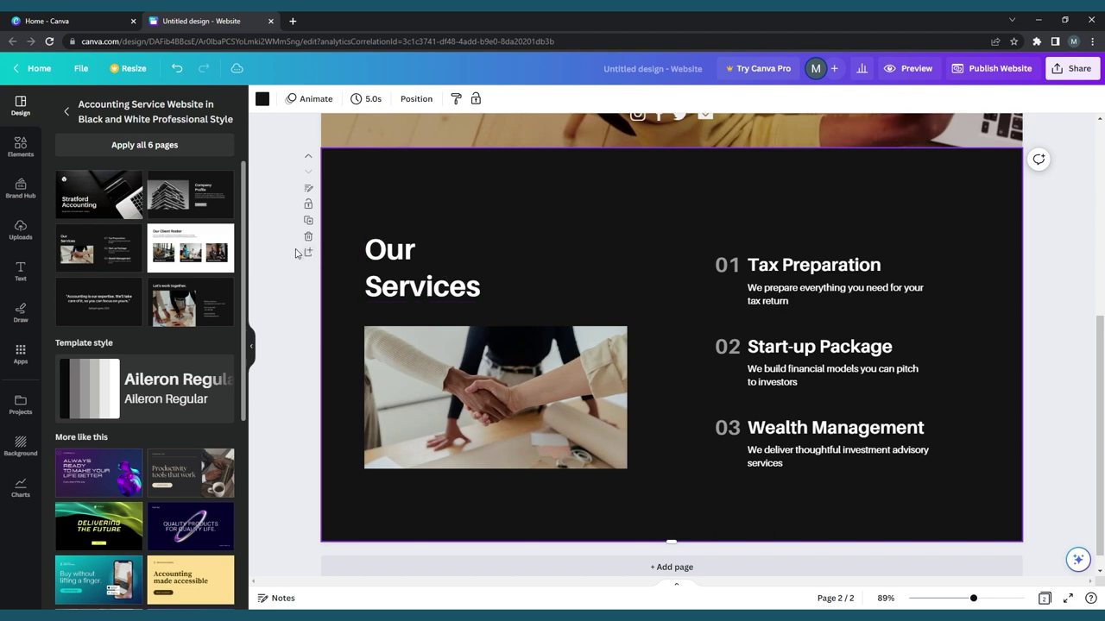
left_click(190, 302)
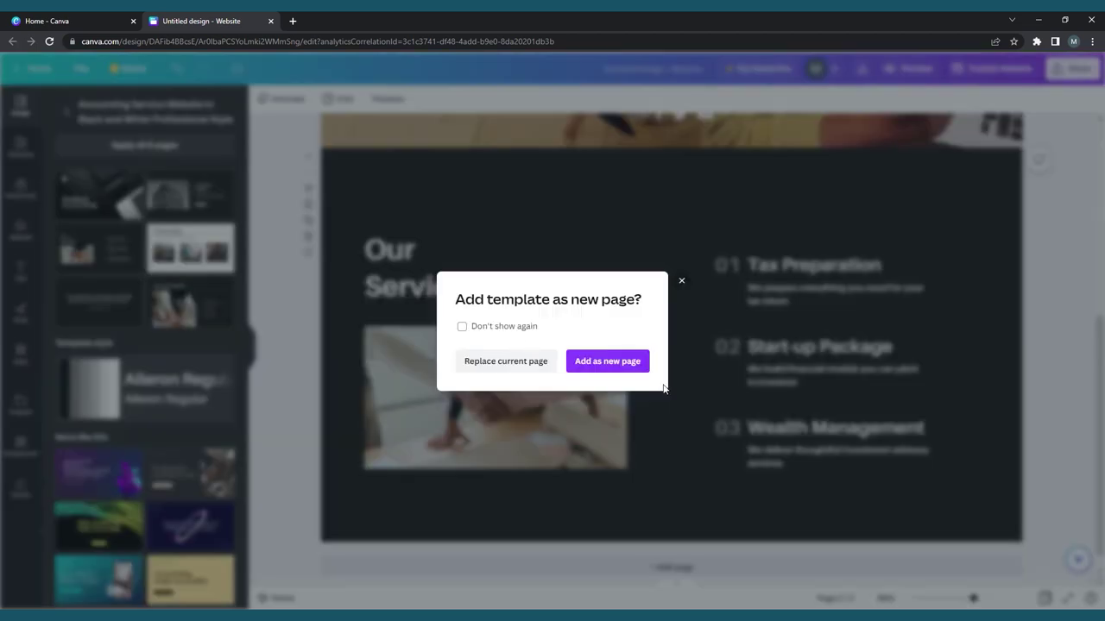
left_click(518, 360)
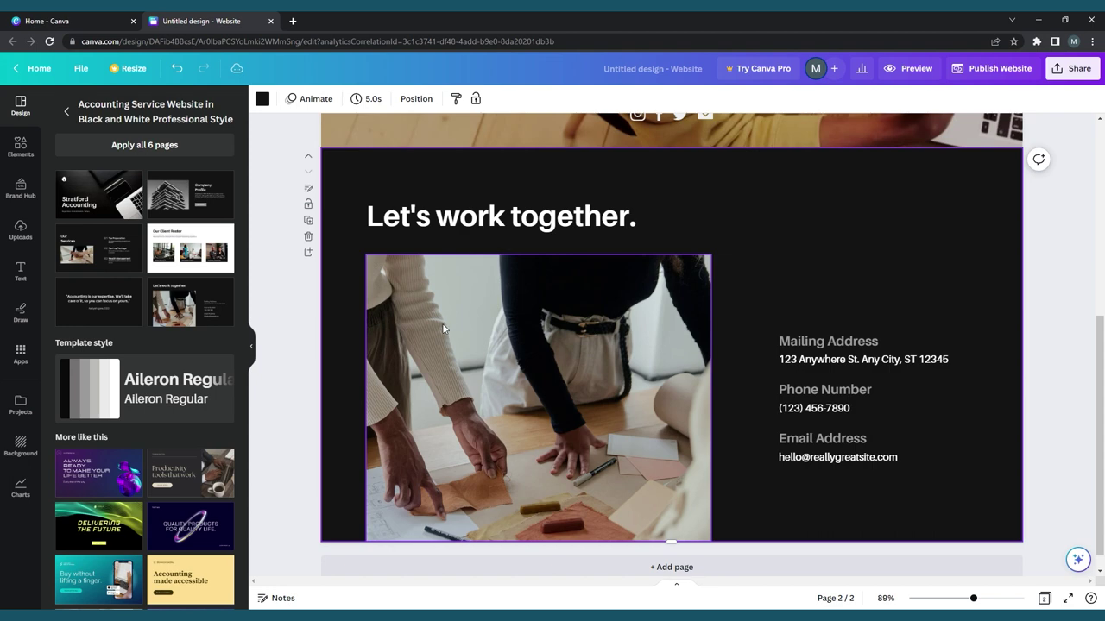
left_click(62, 113)
- Try several style combinations, then apply the Martel style to all pages
left_click(193, 132)
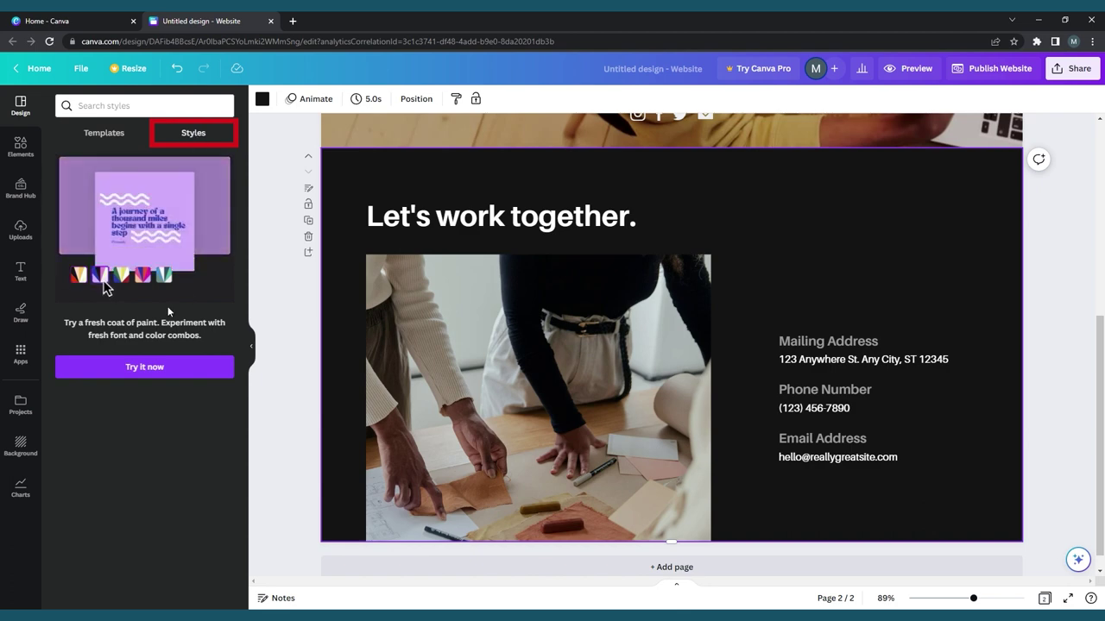
left_click(188, 372)
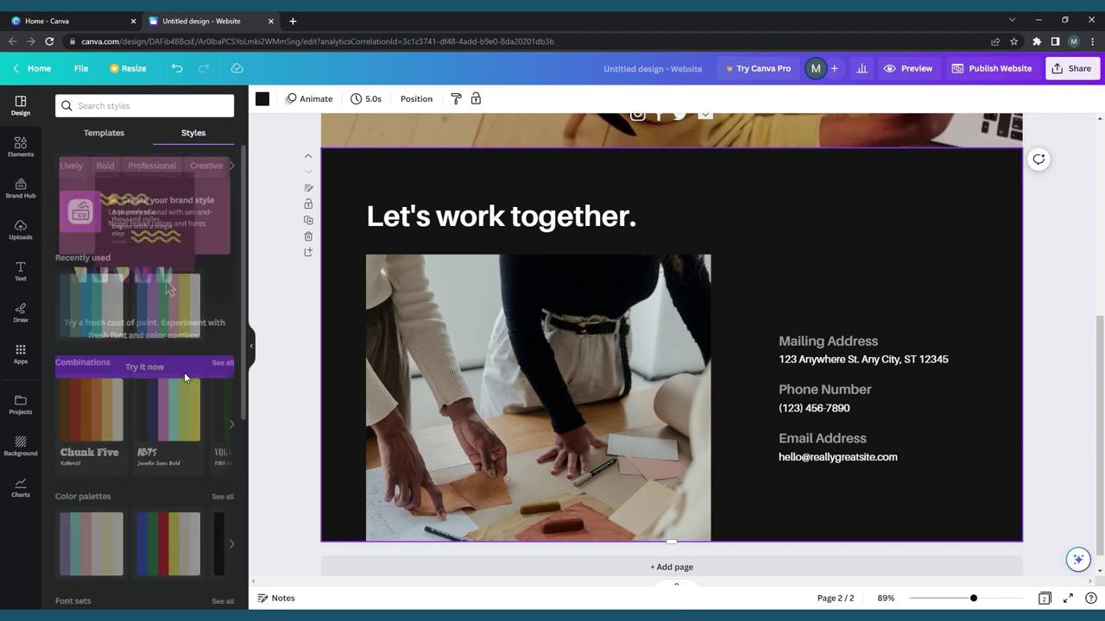
left_click(93, 304)
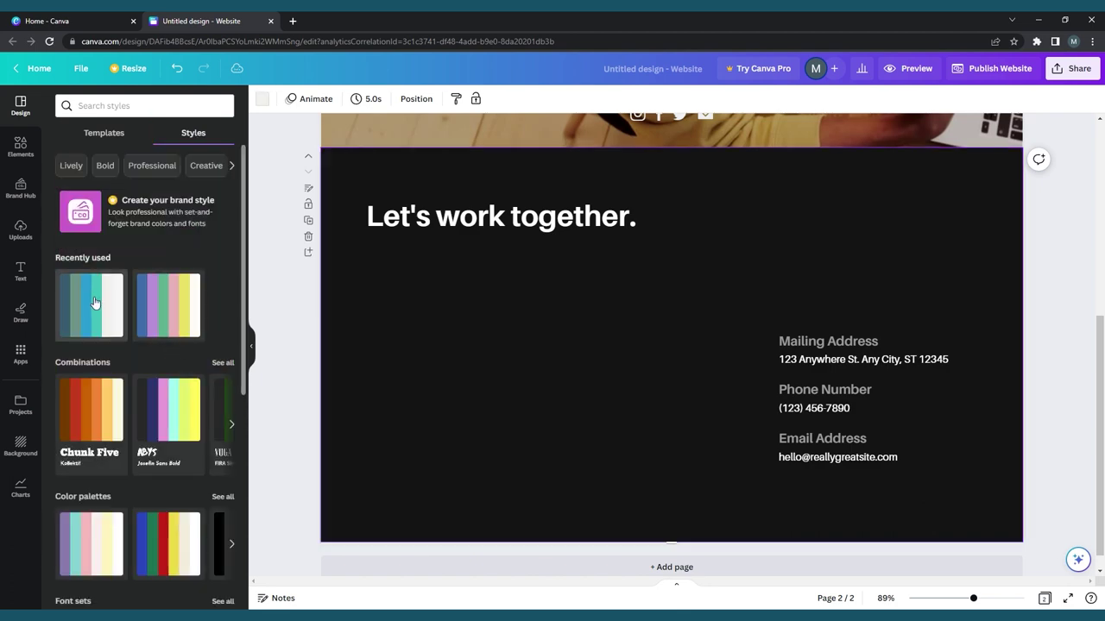
scroll(130, 345, "down", 3)
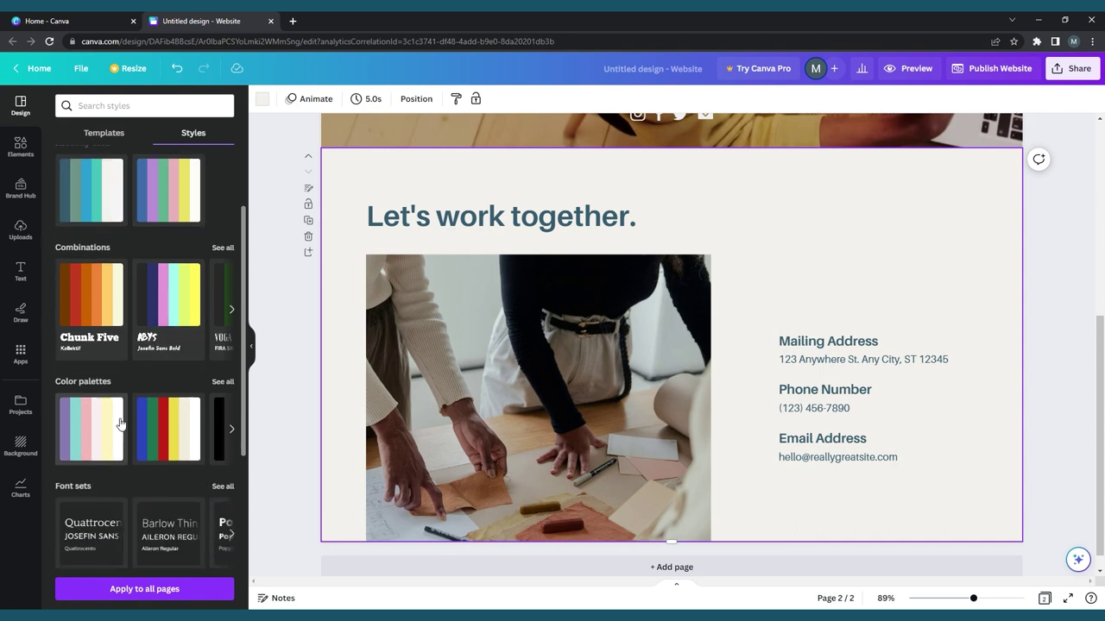
left_click(120, 425)
left_click(231, 309)
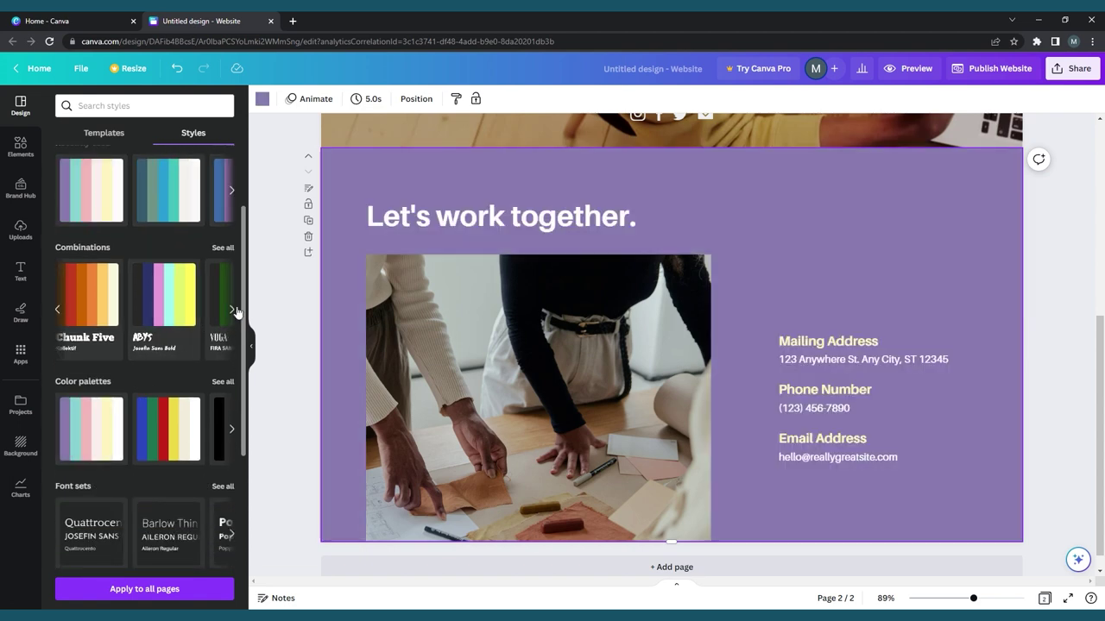
left_click(232, 309)
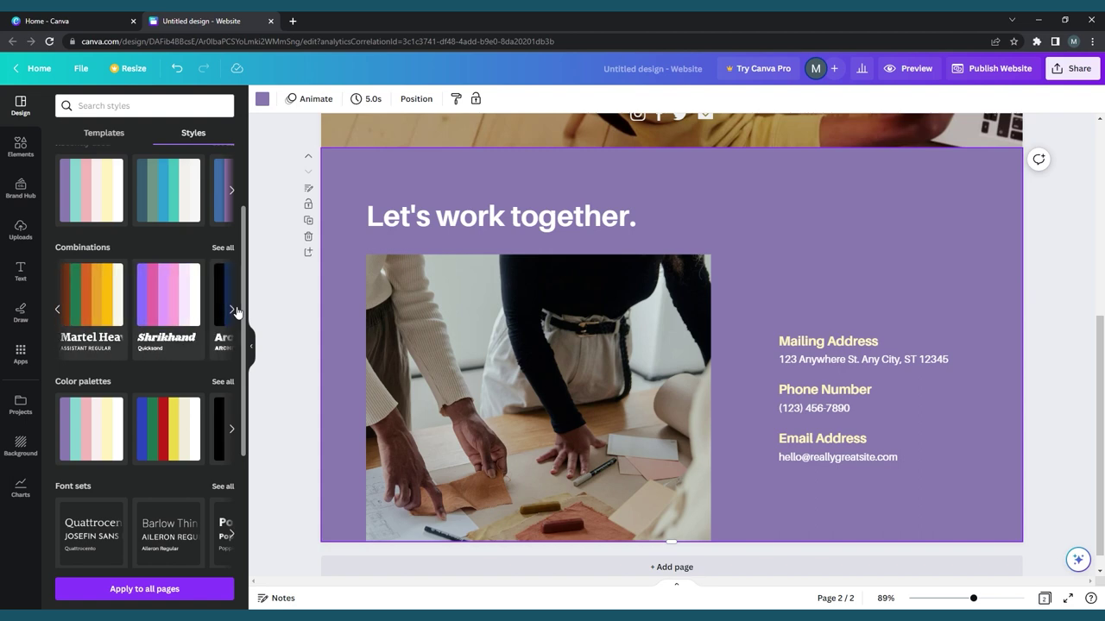
left_click(97, 301)
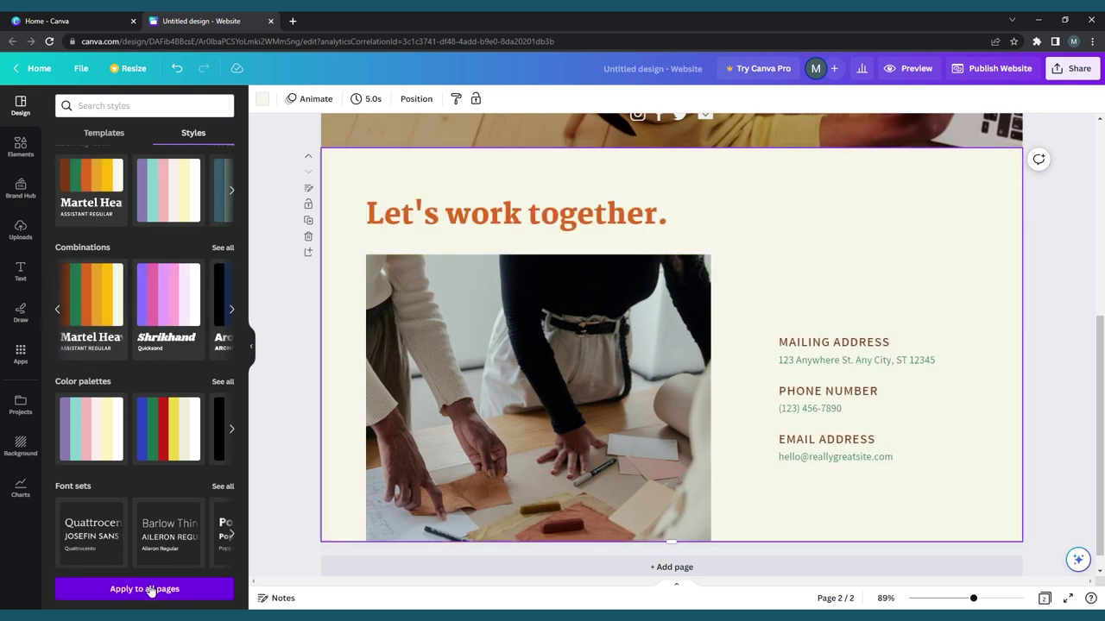
left_click(147, 589)
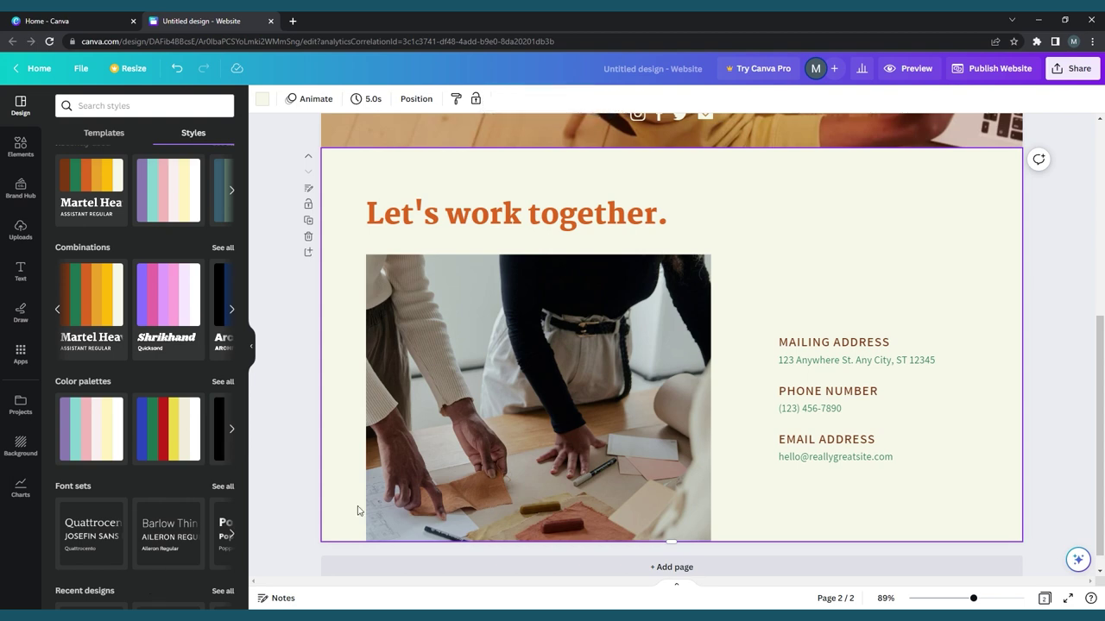
left_click(911, 66)
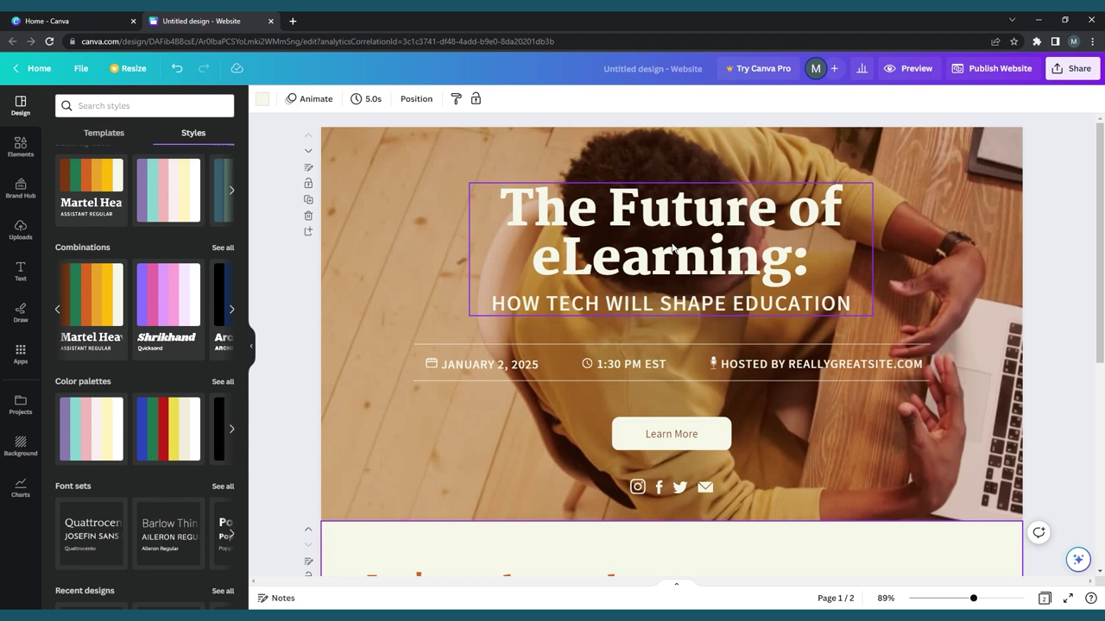
- Retitle the first page 'Making a Website:' and reduce its font size three steps
left_click(672, 248)
left_click_drag(794, 259, 499, 197)
type("Making a We")
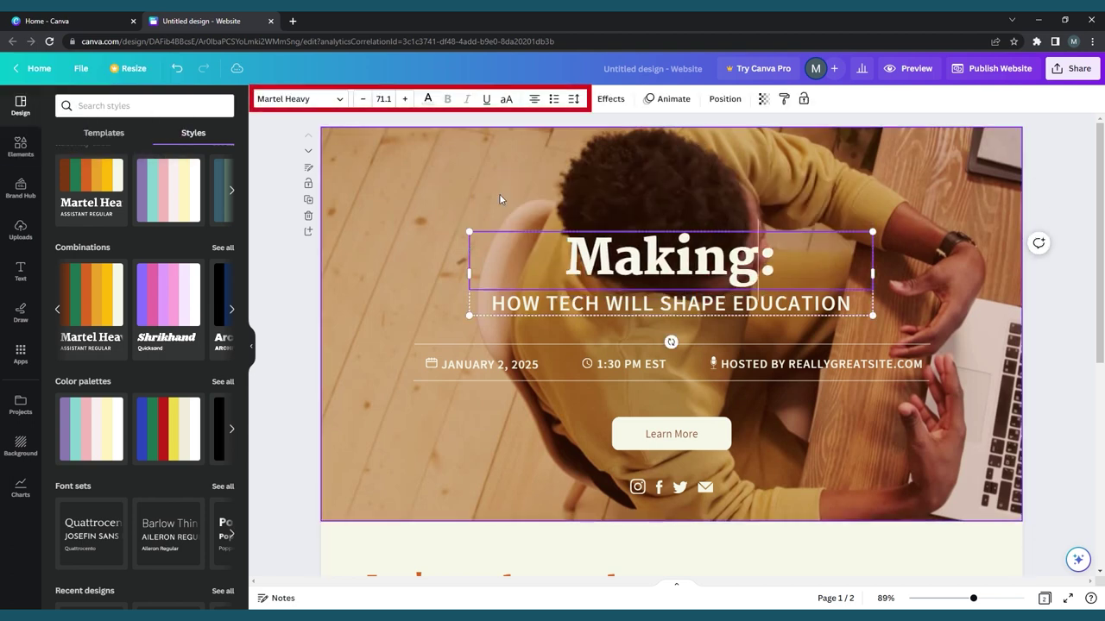
type("bsite")
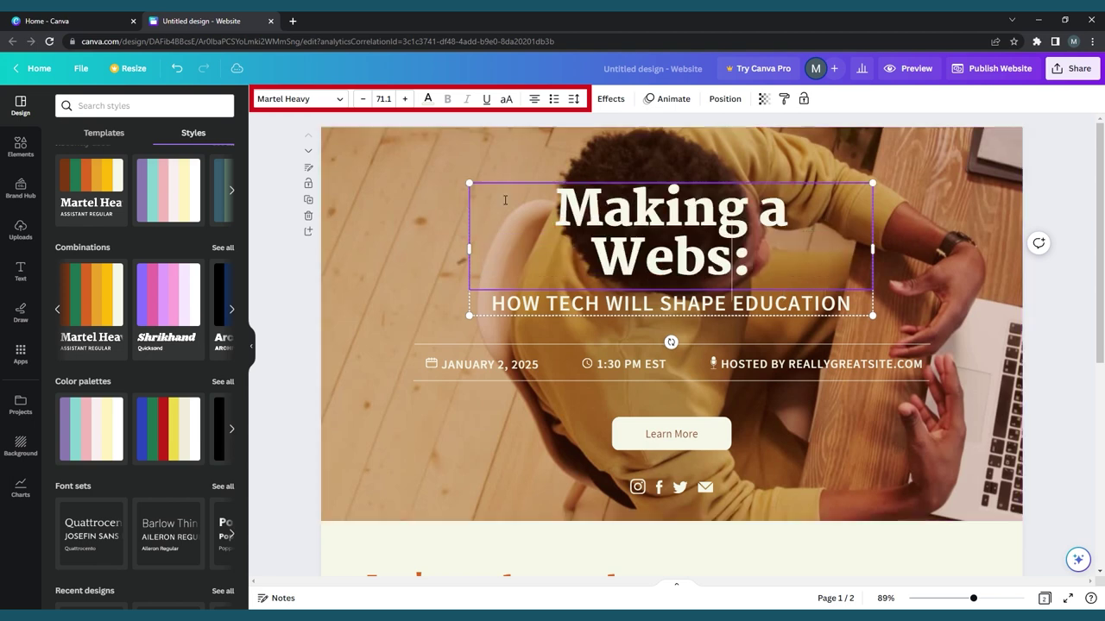
key("ctrl+a")
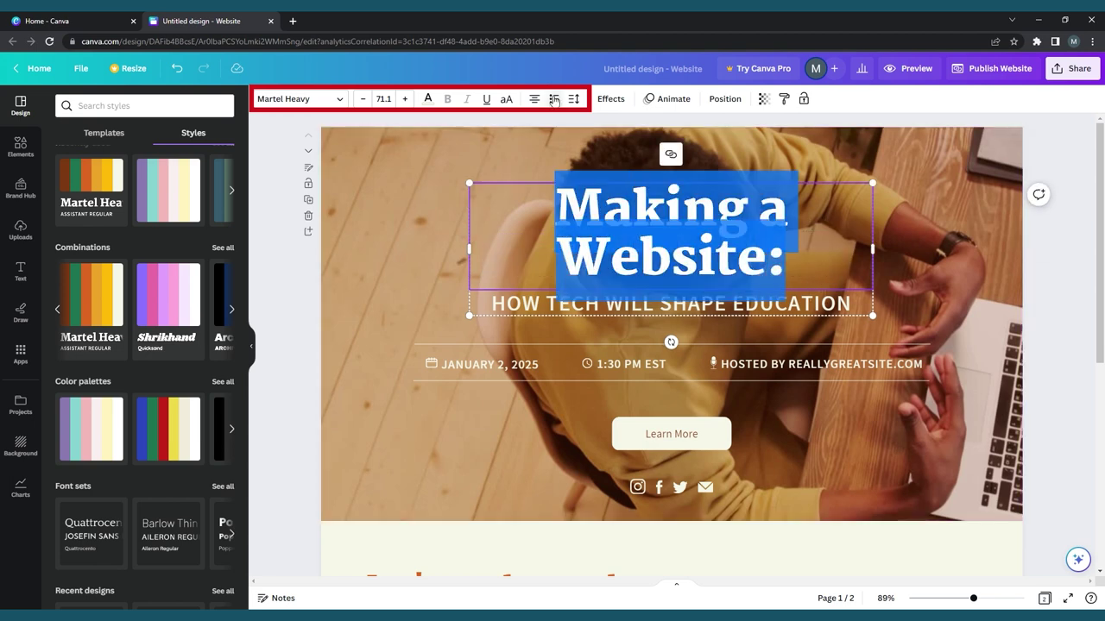
left_click(364, 98)
left_click(364, 99)
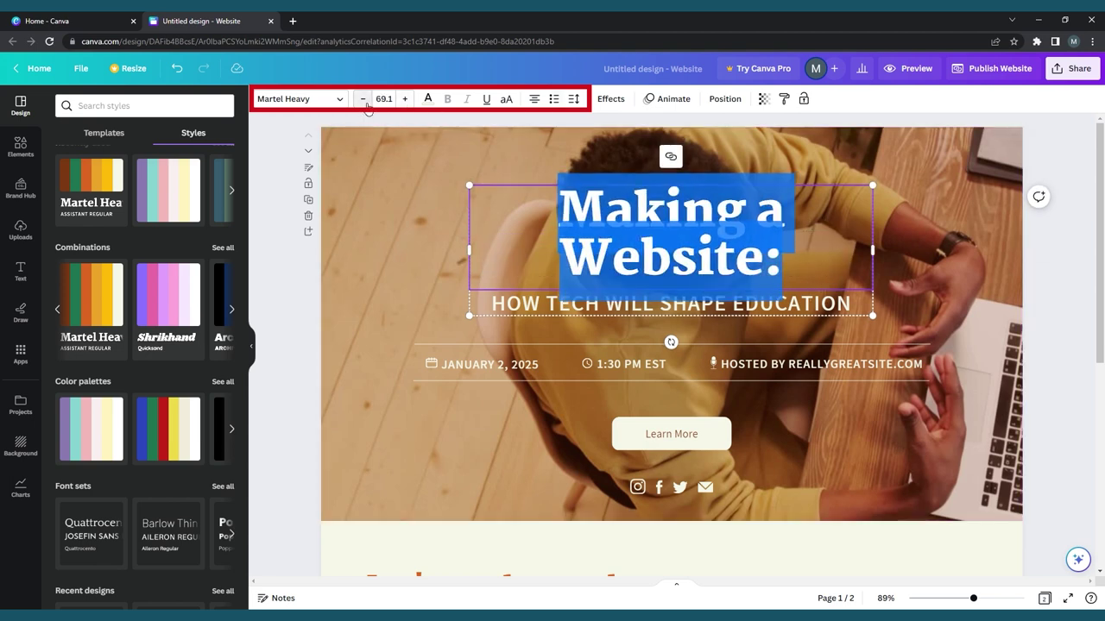
left_click(364, 99)
left_click(393, 185)
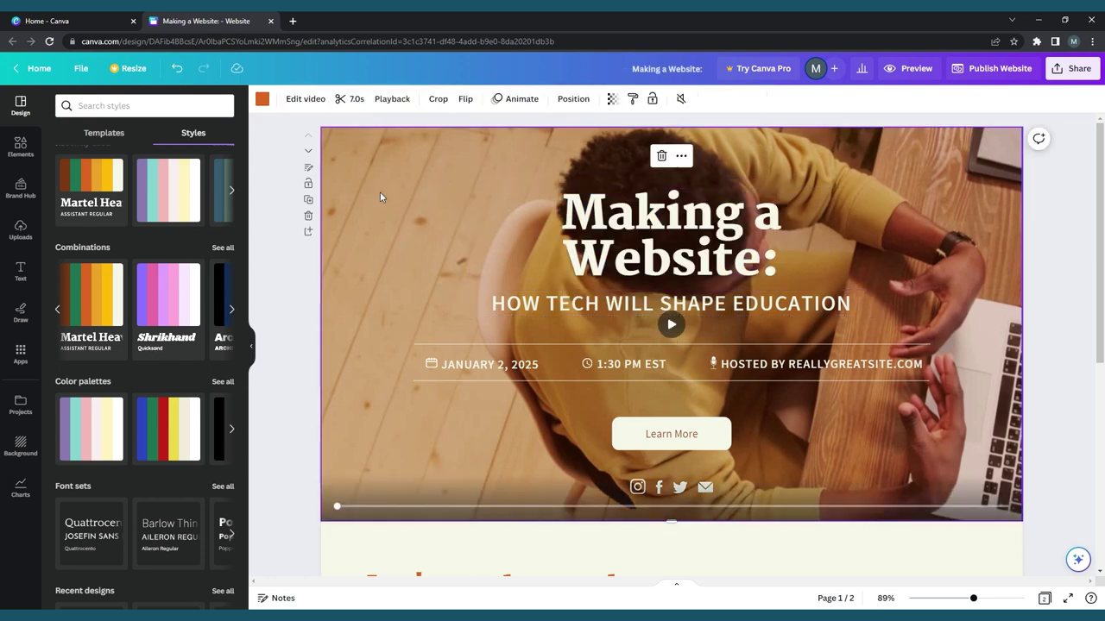
left_click(25, 448)
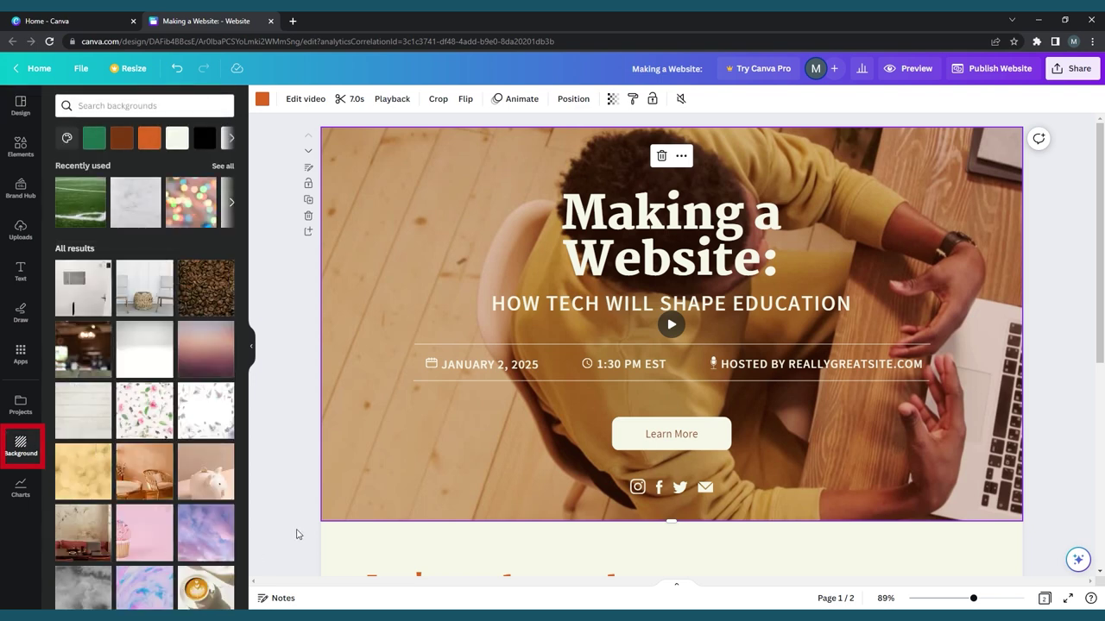
- Try a gradient background on the top section, undo it, and make the section slightly taller
left_click_drag(212, 359, 422, 445)
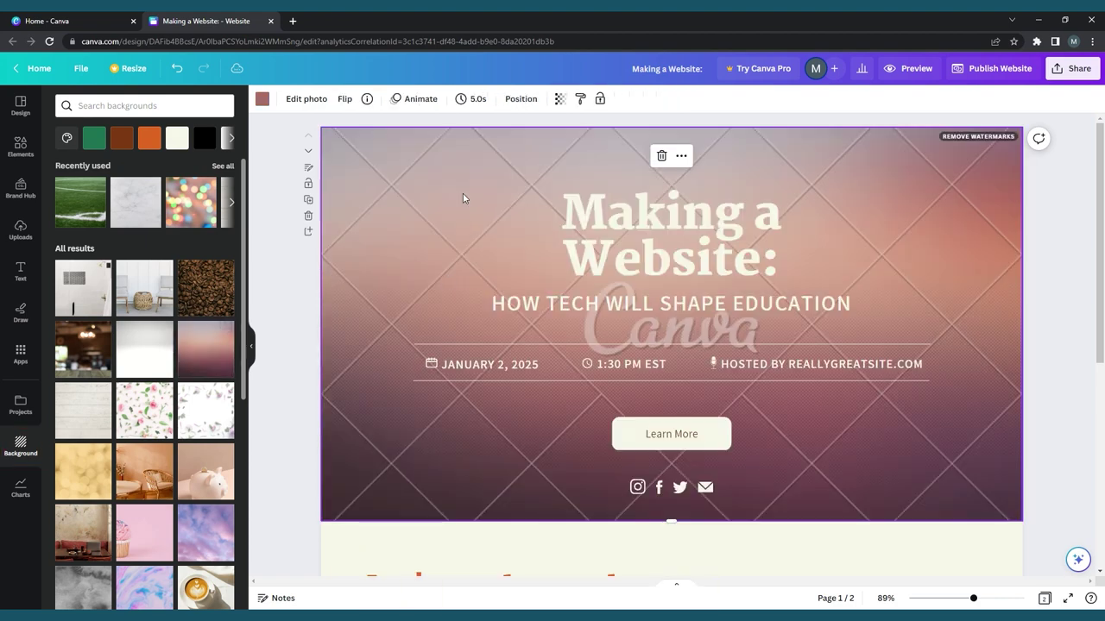
key("ctrl+z")
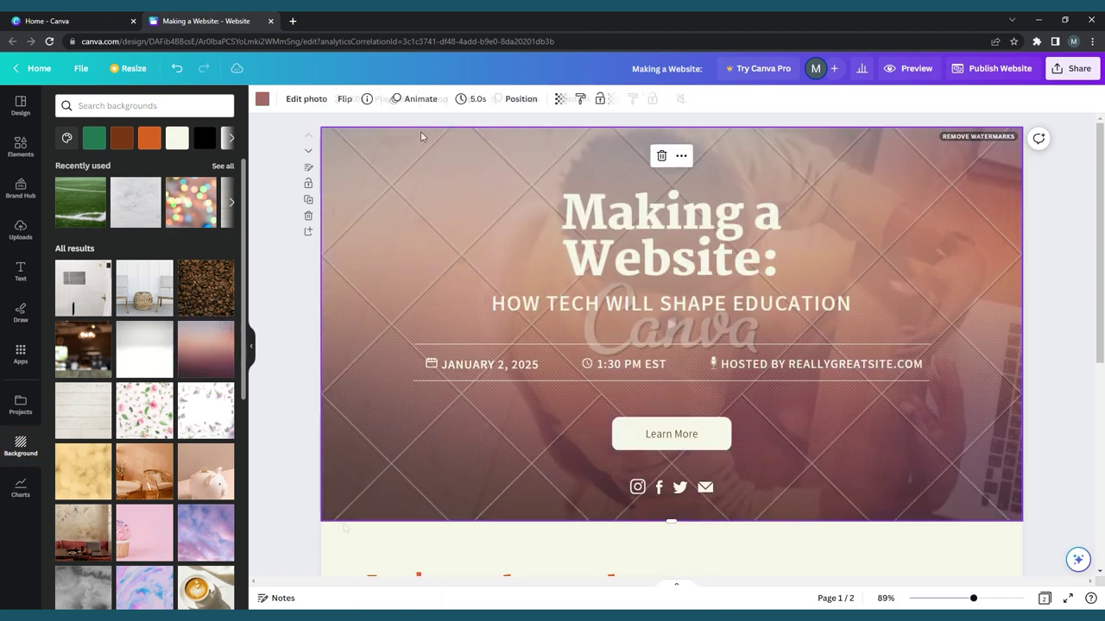
left_click_drag(344, 522, 336, 550)
- Shrink the title and subtitle group and nudge it right to re-centre it
left_click(700, 287)
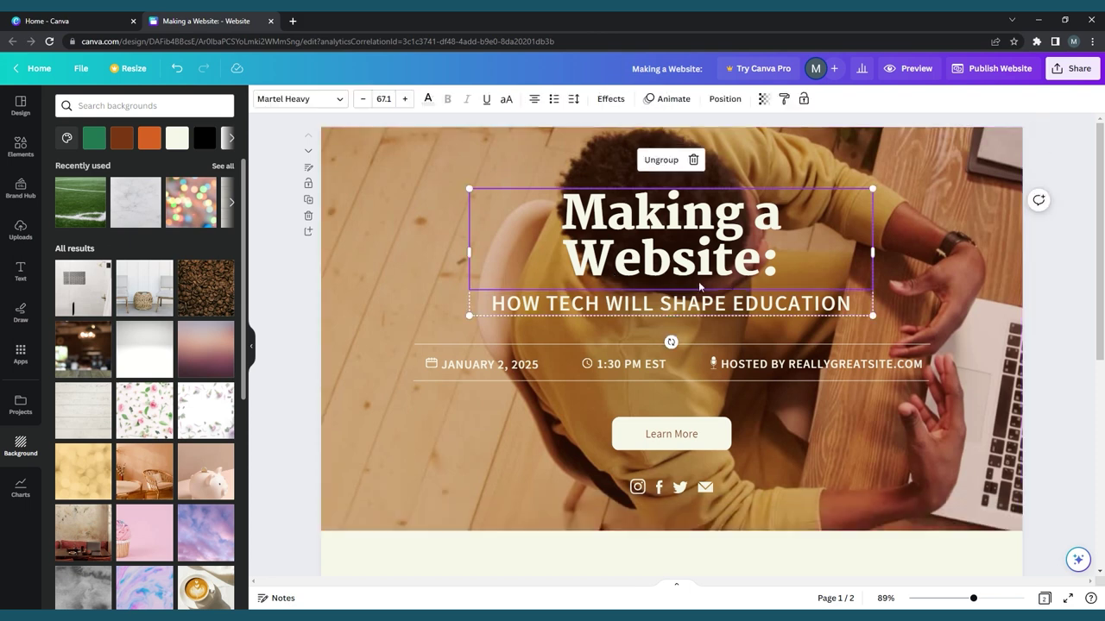
left_click_drag(878, 320, 826, 303)
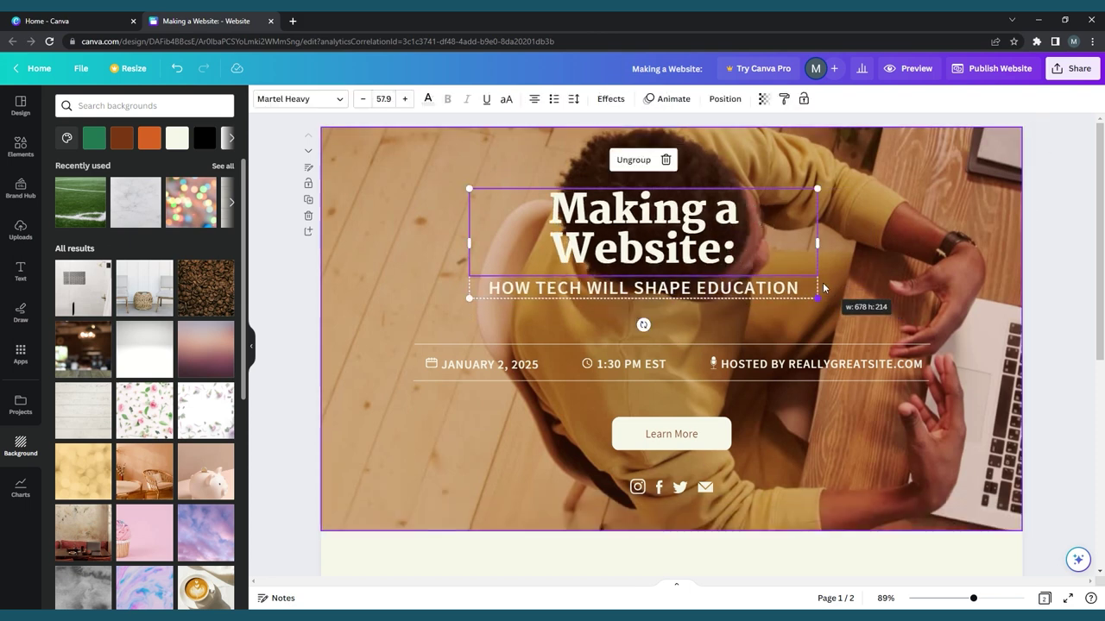
left_click_drag(671, 261, 687, 264)
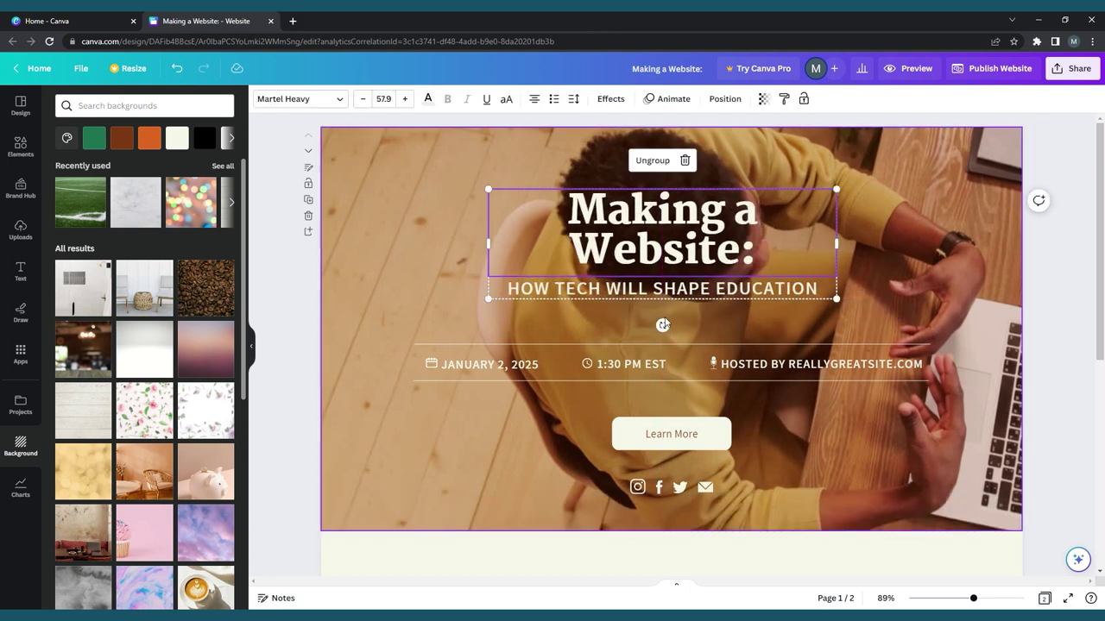
left_click(712, 327)
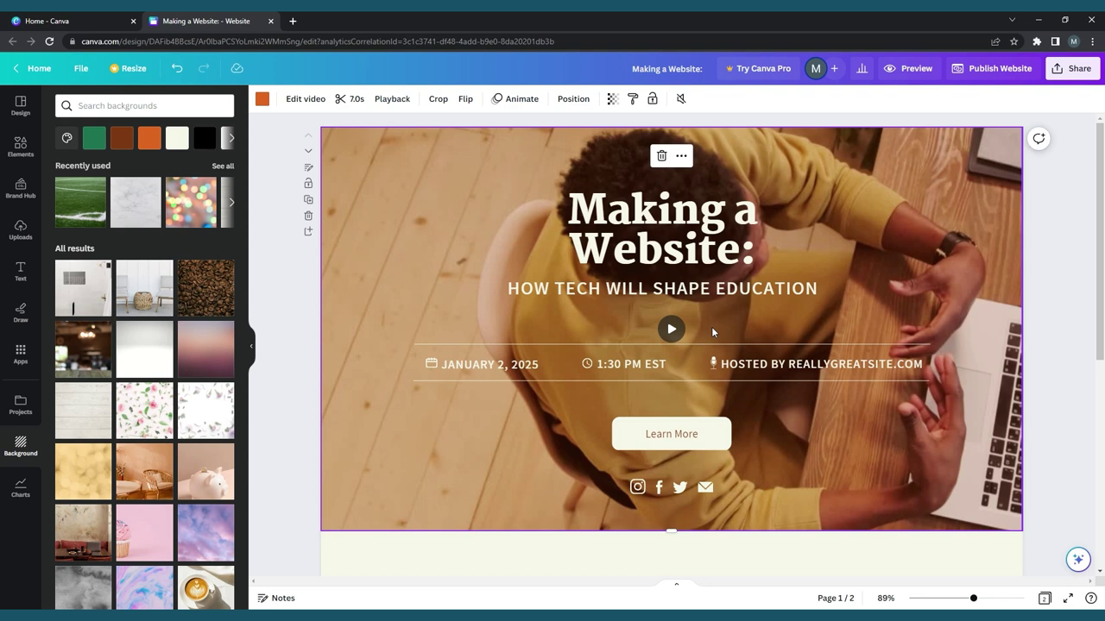
left_click(29, 233)
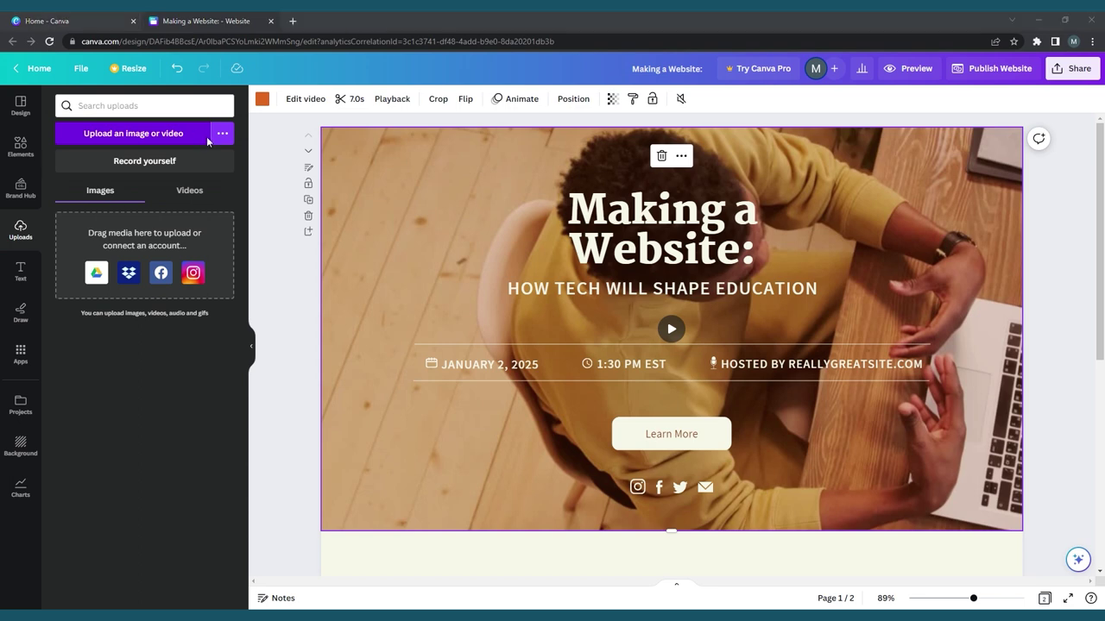
- Search the elements library for 'computer' and place a laptop graphic on page 2
left_click(26, 147)
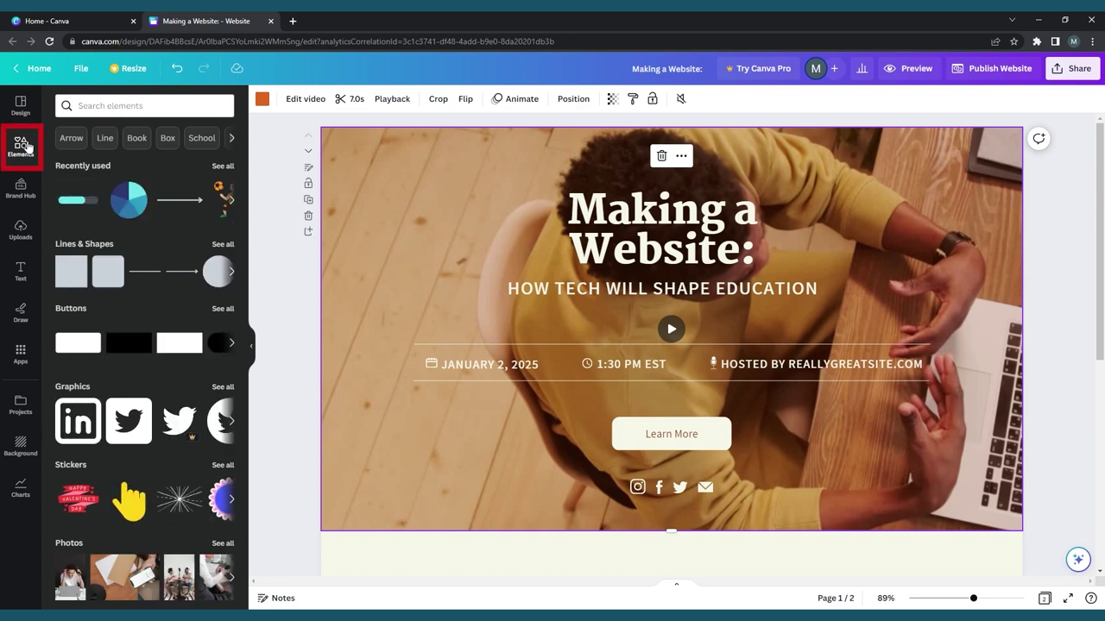
left_click(114, 106)
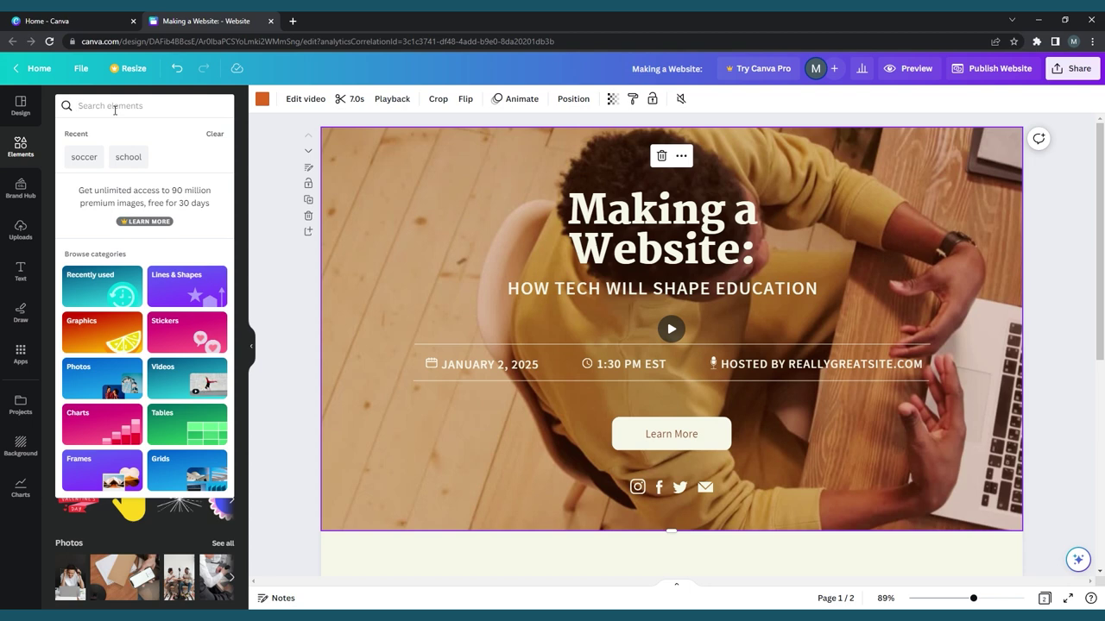
type("computer")
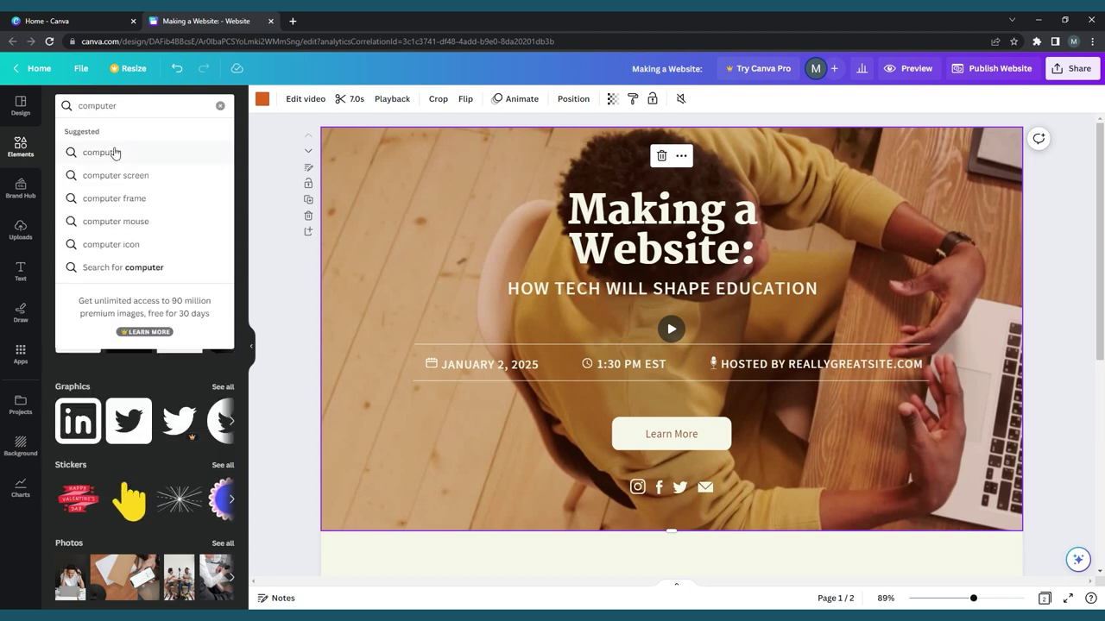
left_click(114, 152)
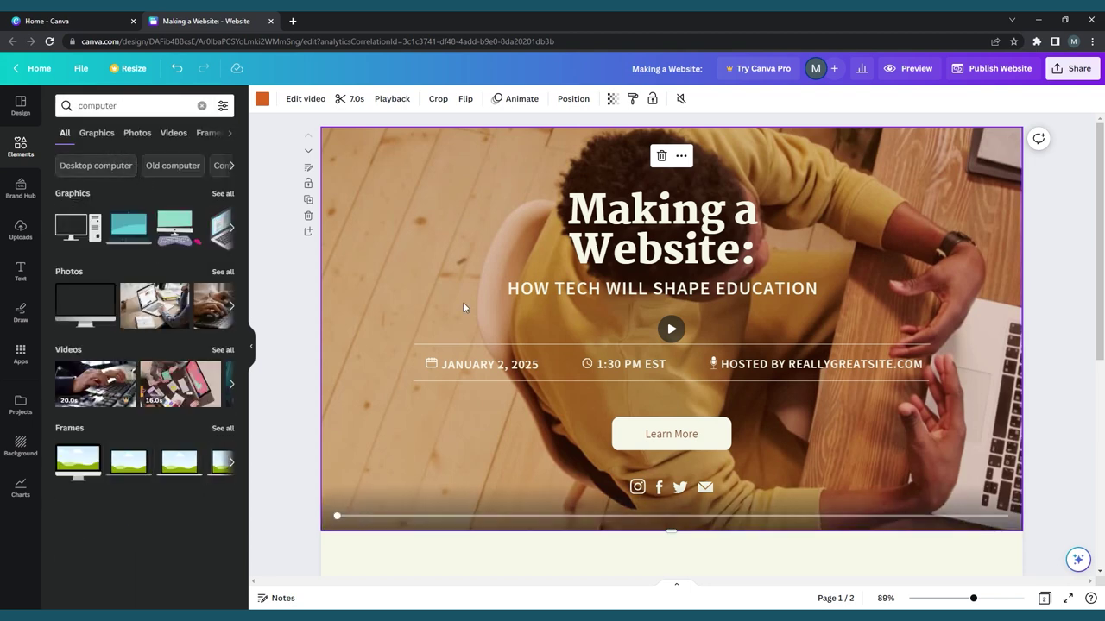
scroll(463, 308, "down", 5)
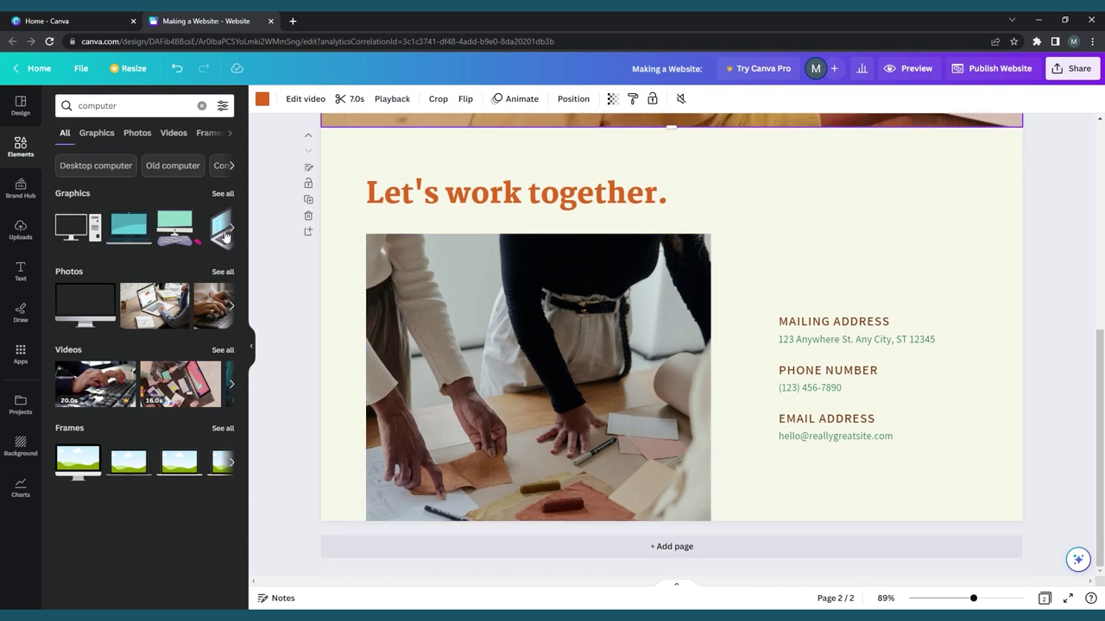
left_click_drag(224, 235, 770, 224)
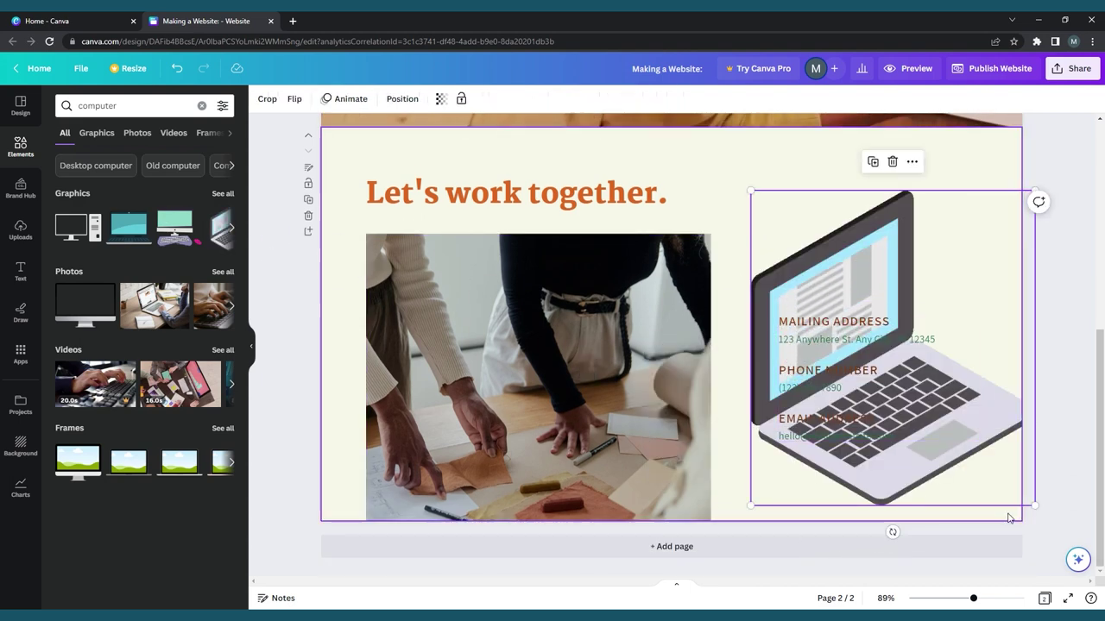
- Resize the laptop above the contact details and add a desktop monitor frame beside them
left_click_drag(1034, 506, 892, 348)
left_click_drag(845, 289, 910, 240)
left_click(1042, 281)
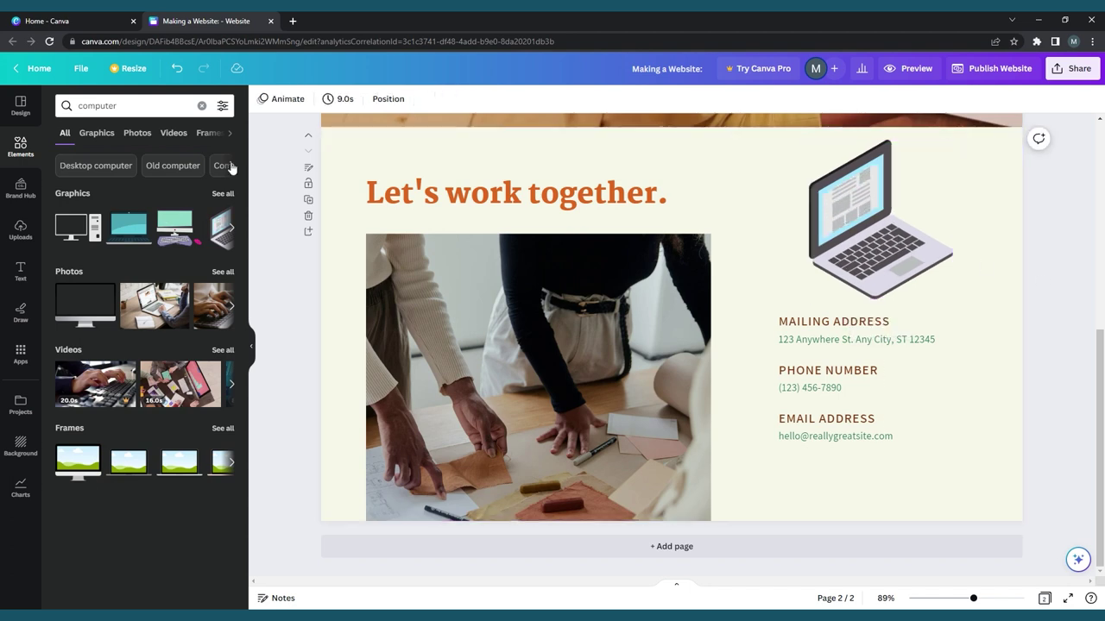
left_click_drag(78, 462, 855, 406)
left_click_drag(983, 507, 844, 409)
left_click_drag(754, 342, 923, 439)
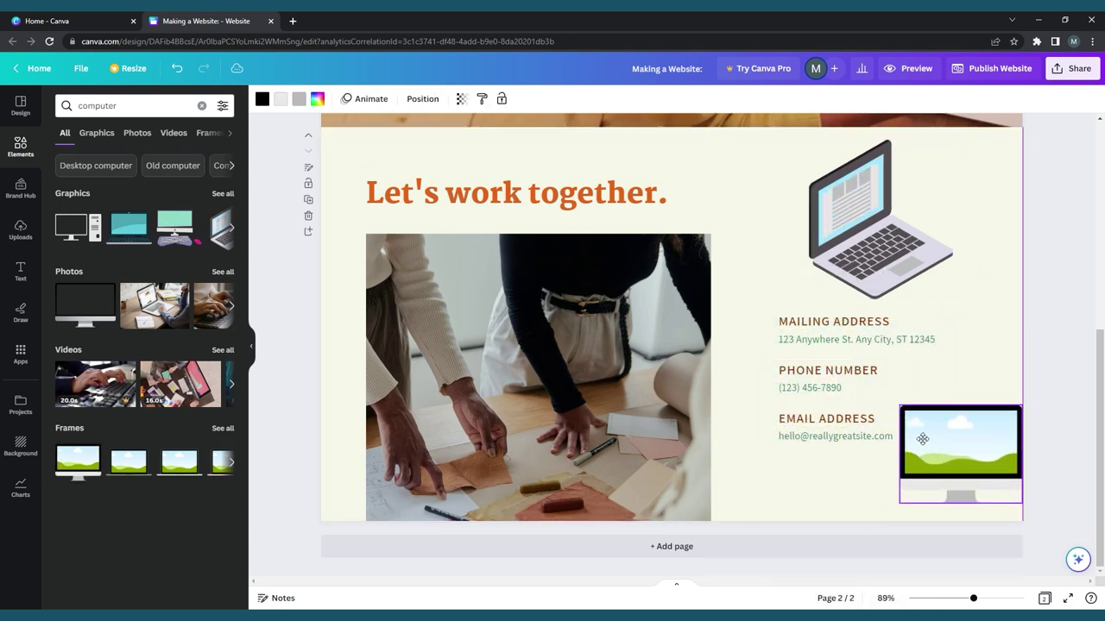
left_click_drag(829, 387, 780, 381)
left_click_drag(949, 457, 940, 462)
- Fill the monitor frame with a 'typing' photo and enlarge the frame
left_click(69, 107)
type("typing")
left_click(62, 178)
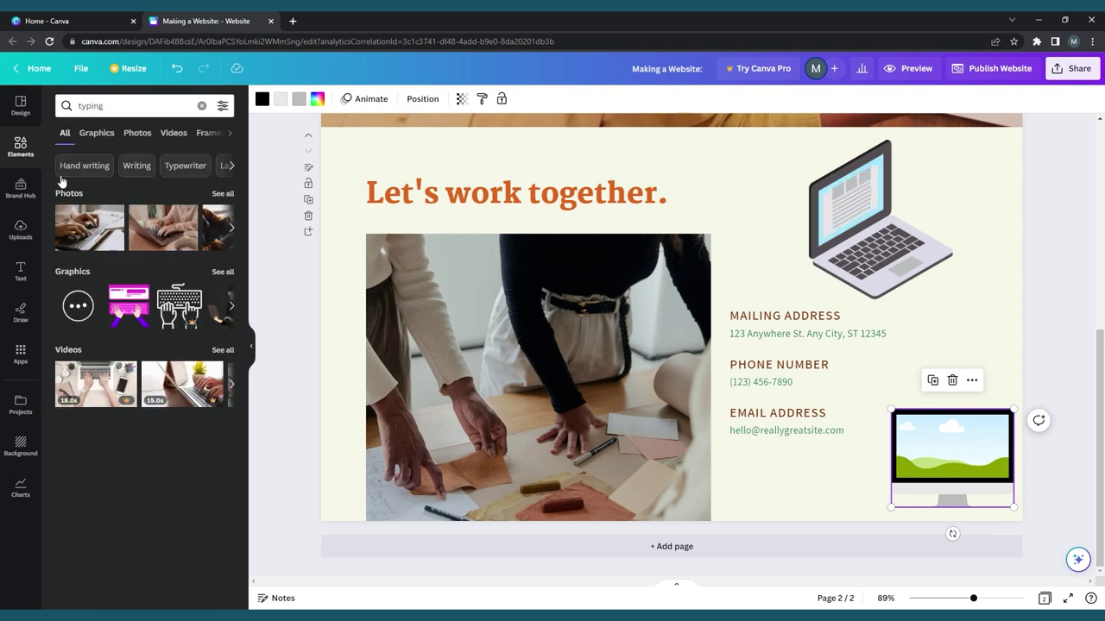
left_click_drag(116, 216, 930, 466)
left_click_drag(890, 409, 857, 382)
left_click(1067, 350)
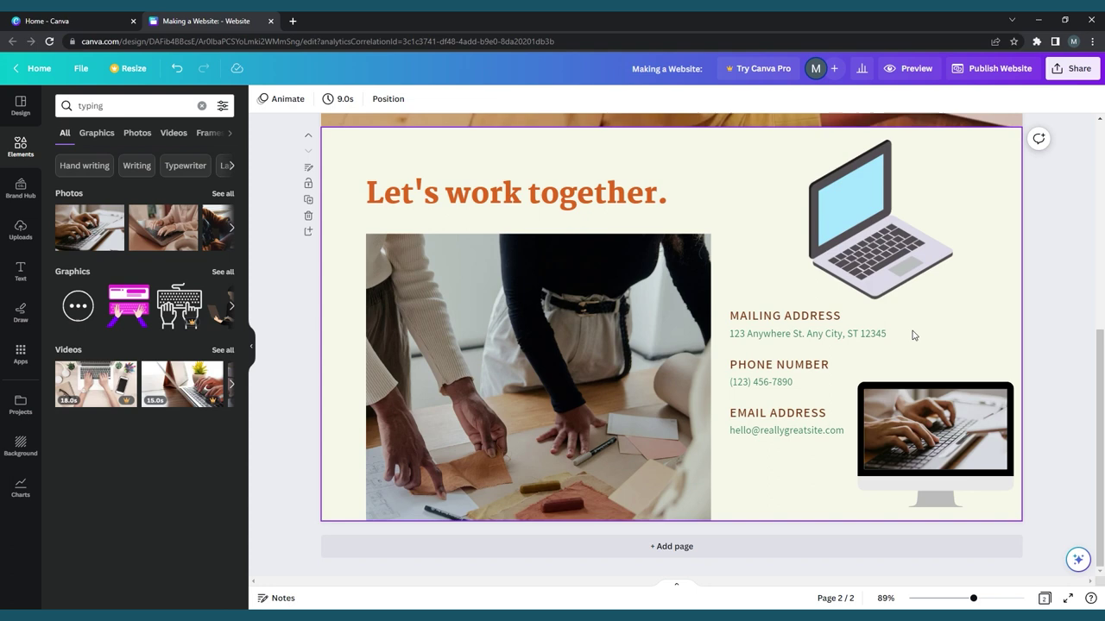
- Browse the chart and table elements, then select the monitor photo
left_click(201, 105)
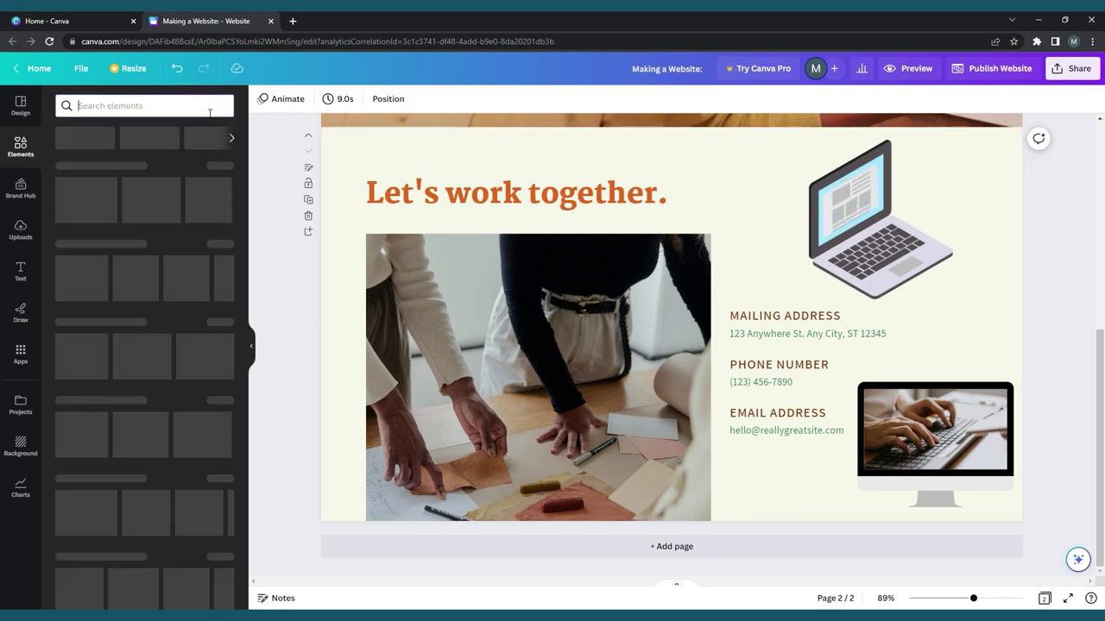
scroll(121, 336, "down", 5)
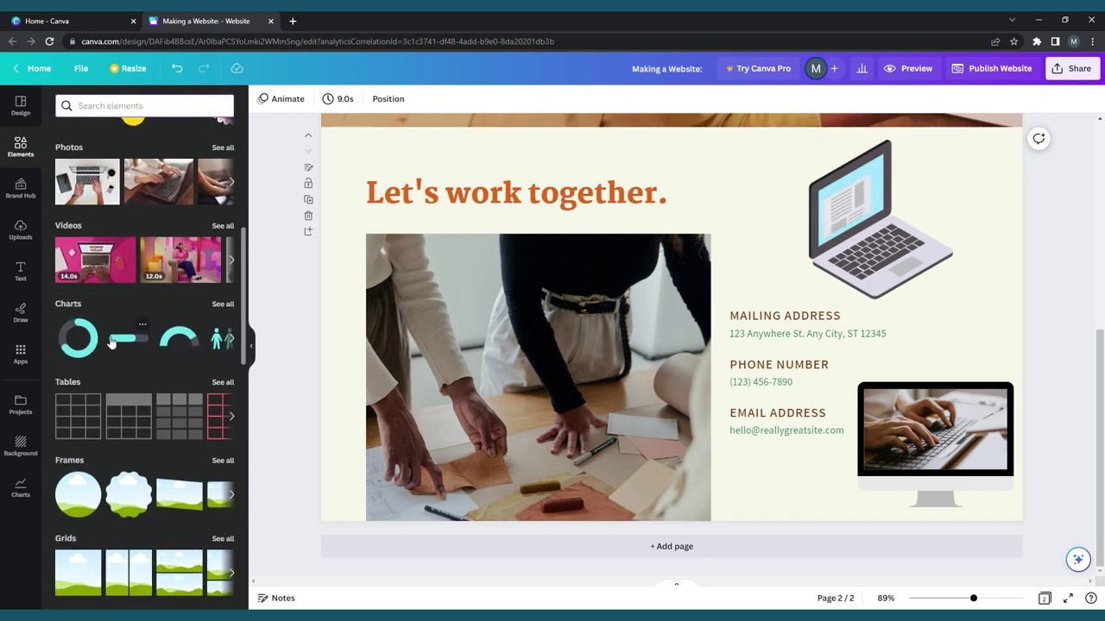
left_click(232, 340)
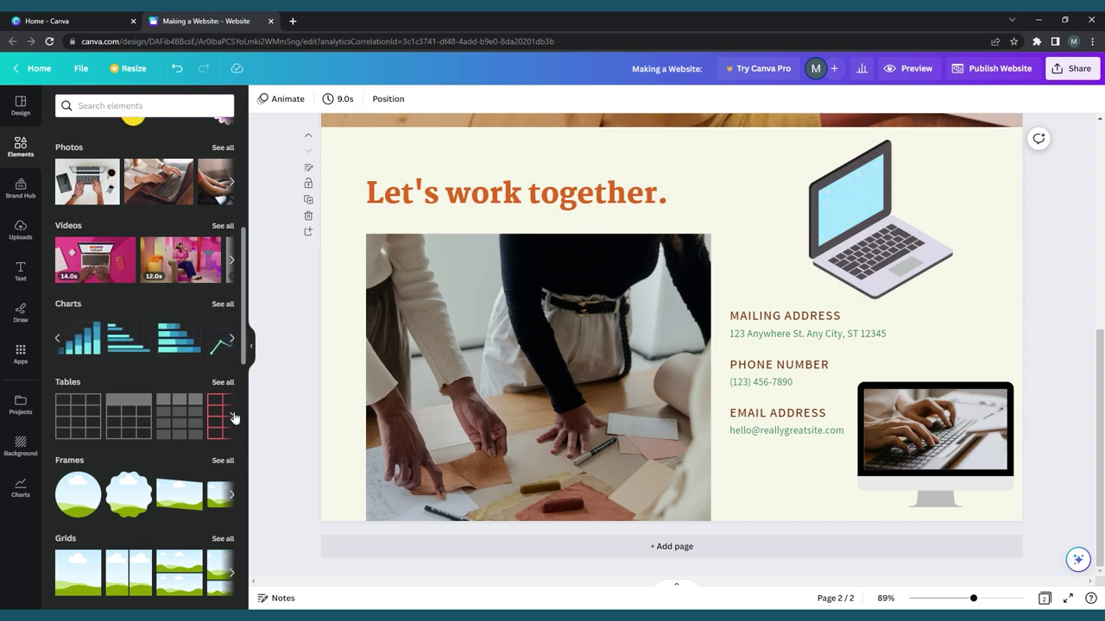
left_click(231, 417)
left_click(232, 417)
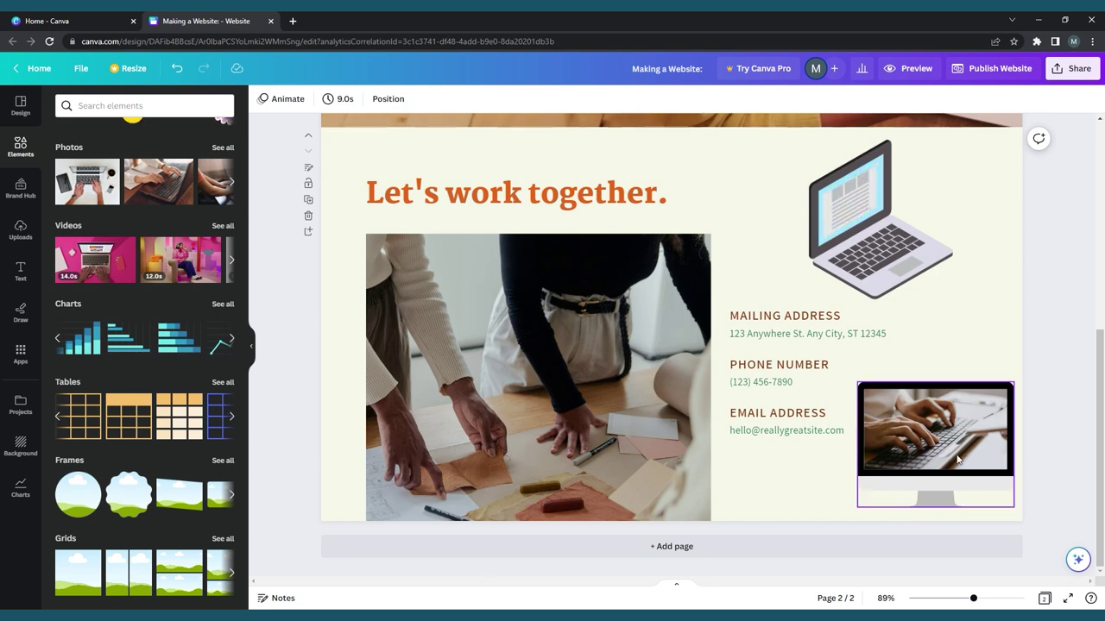
left_click(937, 432)
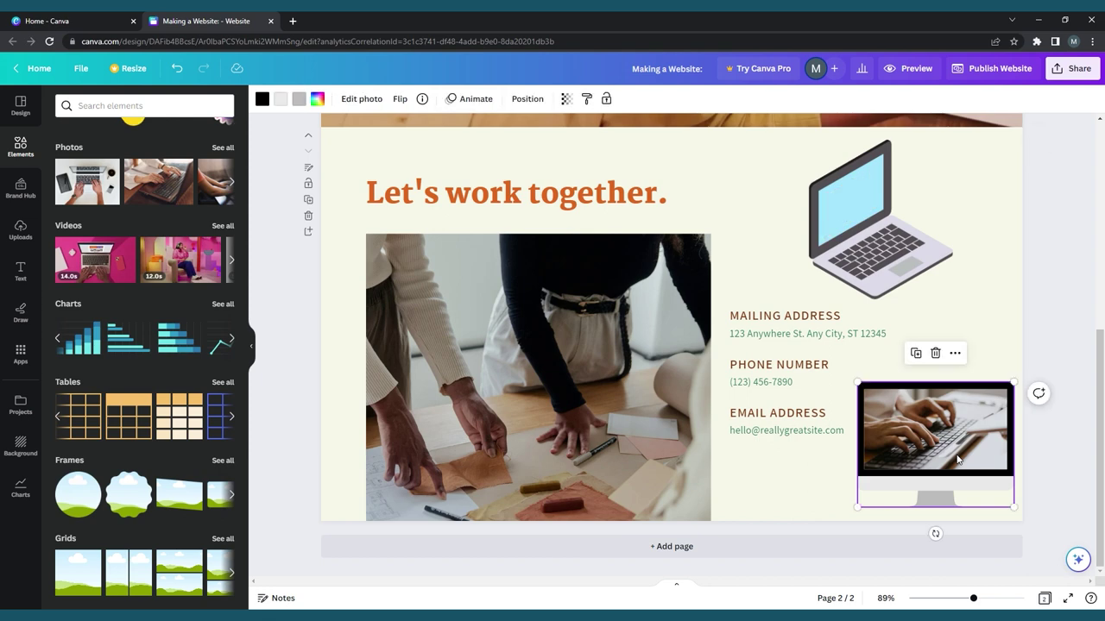
- Give the monitor photo a Wipe animation
left_click(471, 99)
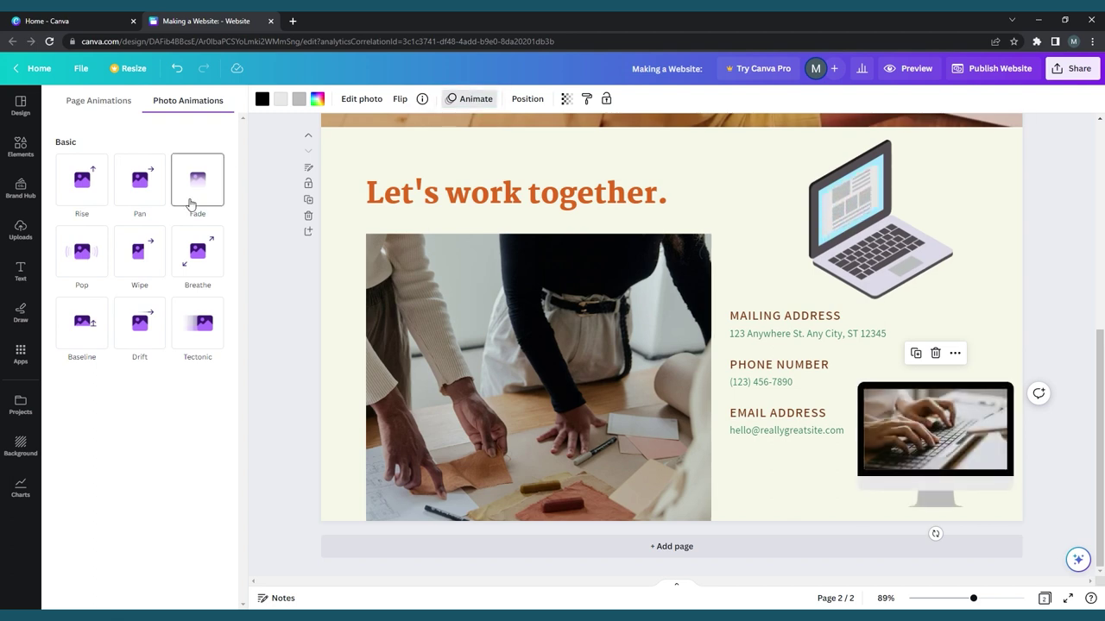
left_click(155, 268)
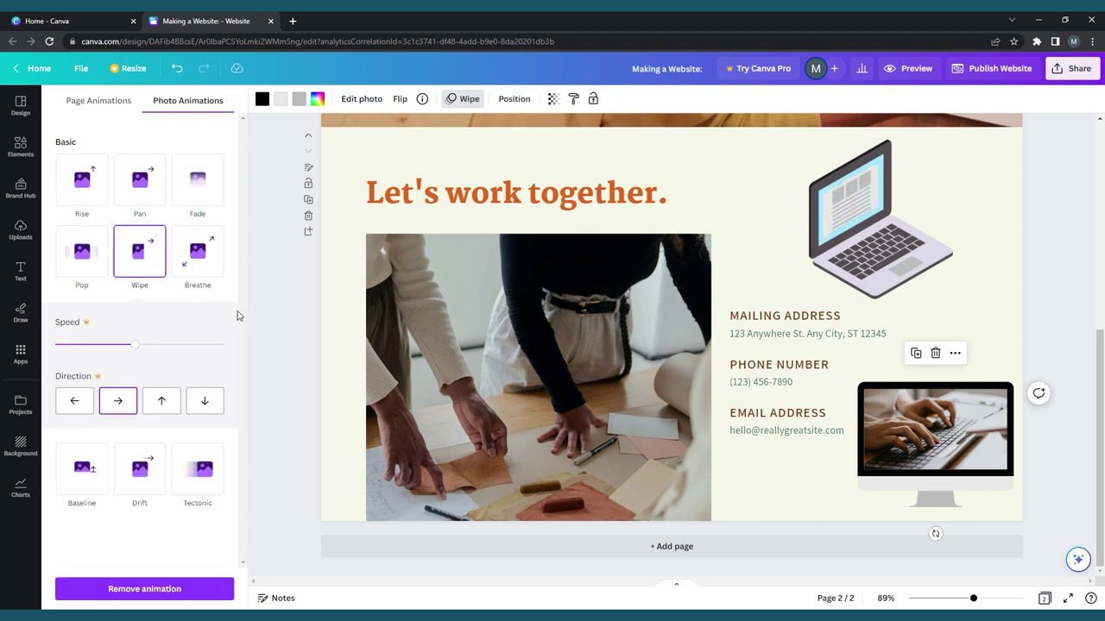
left_click(294, 327)
- Apply the Pan page animation to the whole contact page
left_click(351, 307)
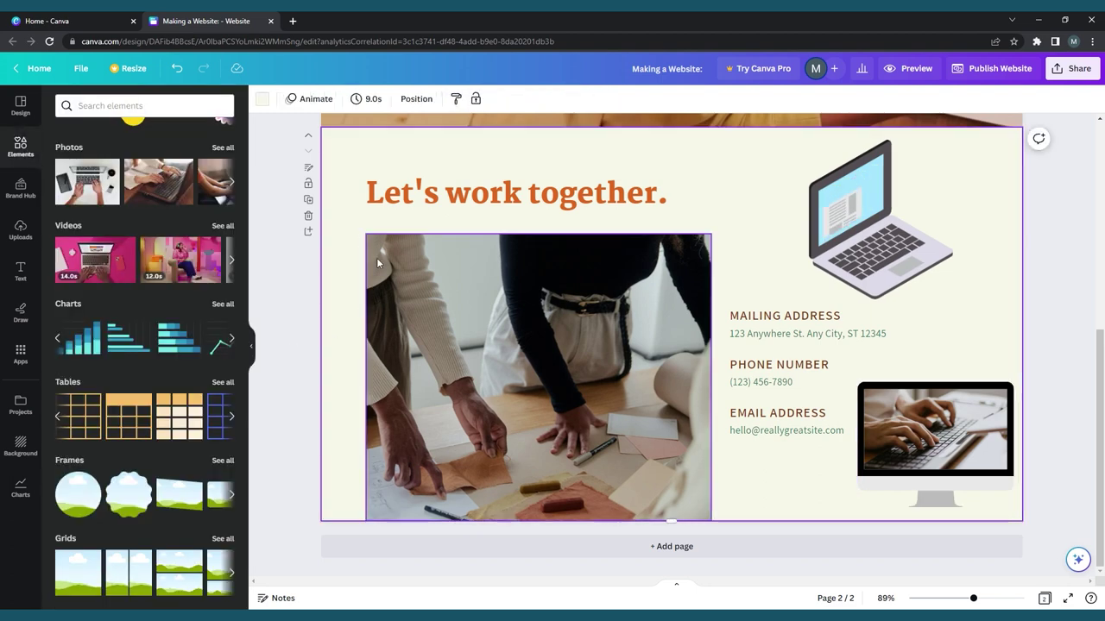
left_click(315, 99)
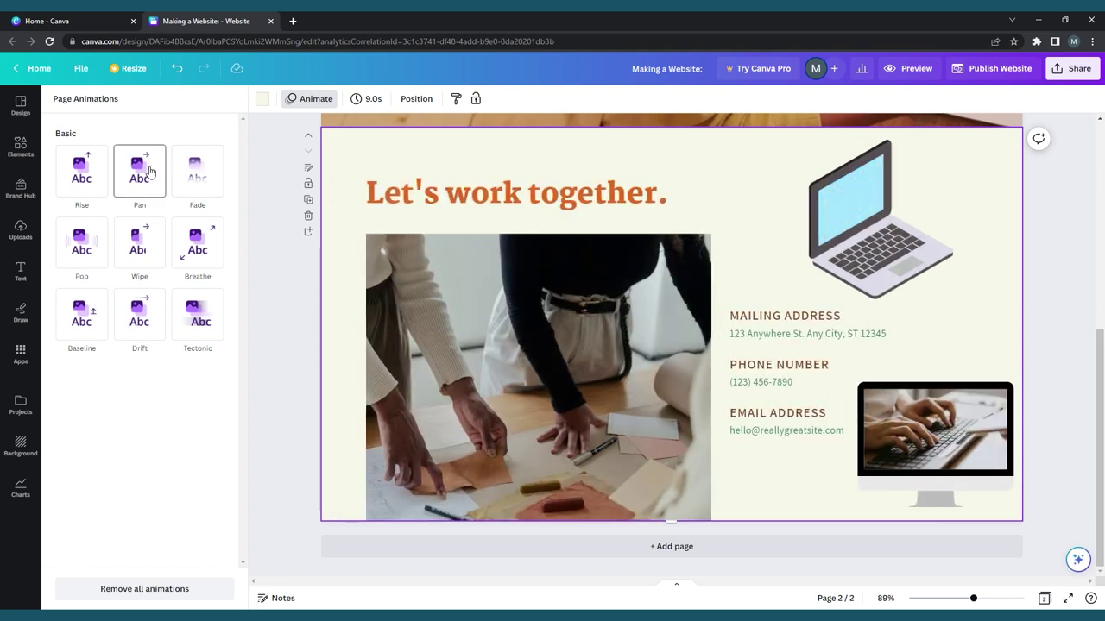
left_click(151, 171)
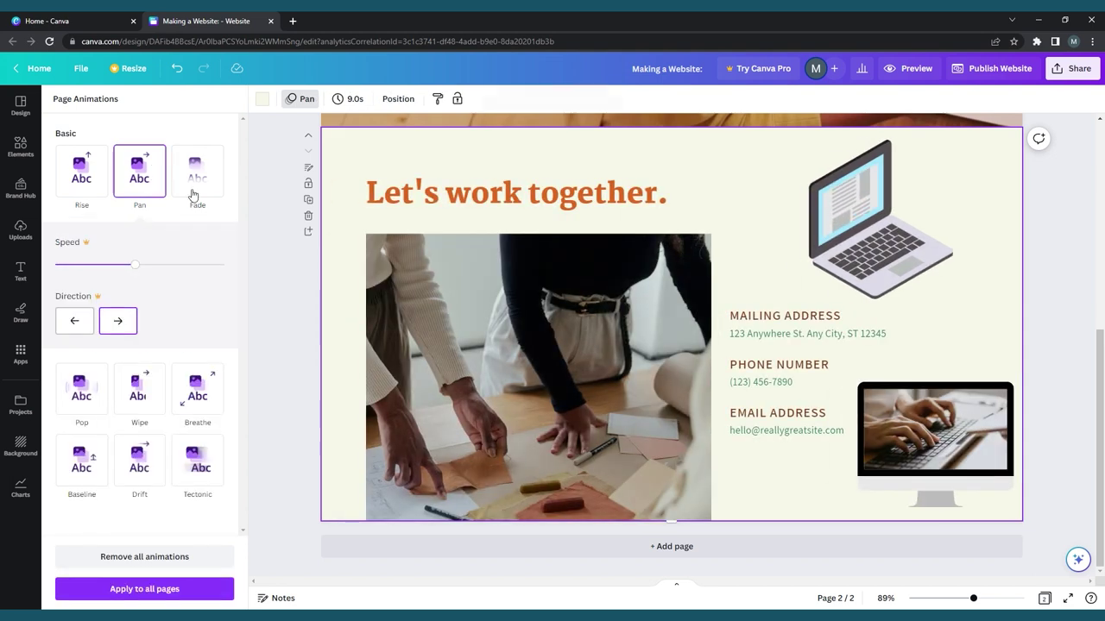
left_click(285, 293)
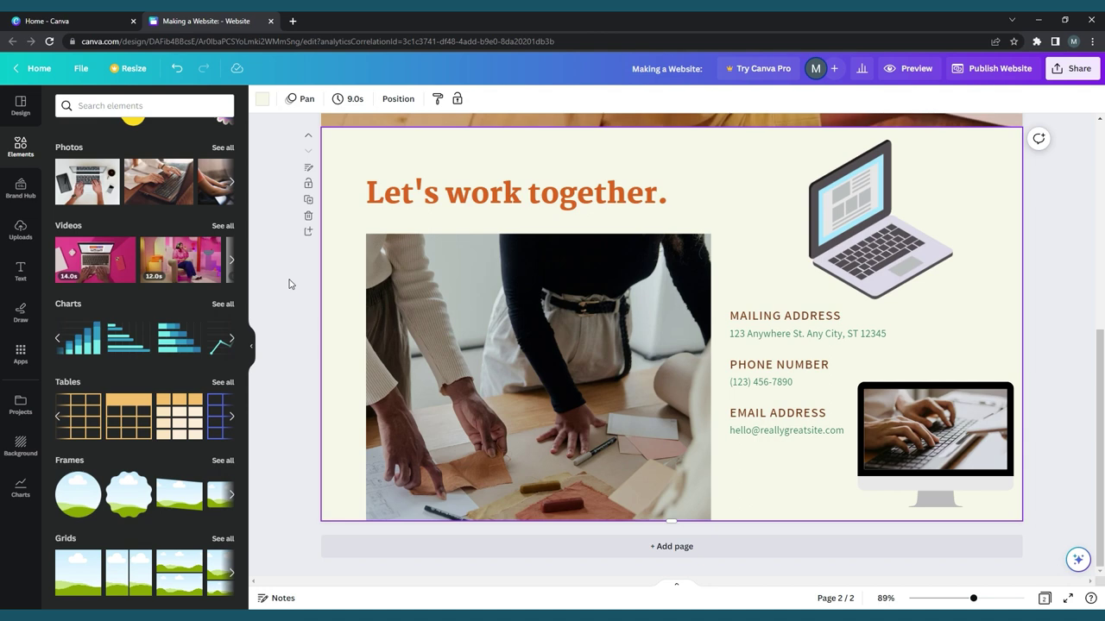
right_click(633, 297)
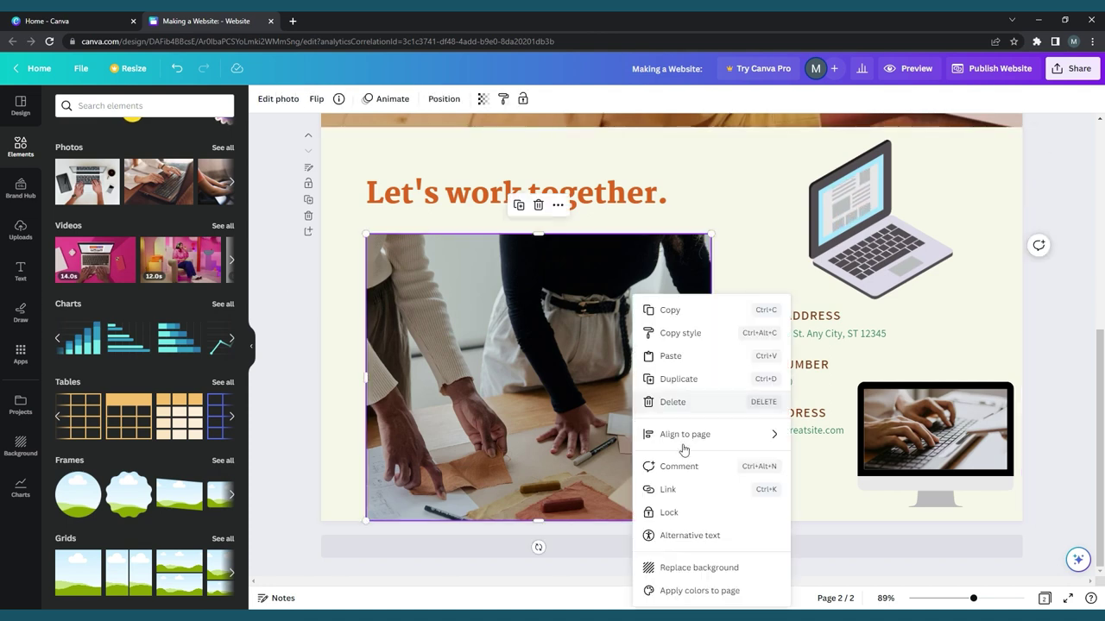
- Link the large people photo to the '1 - Title' page of this document
left_click(706, 490)
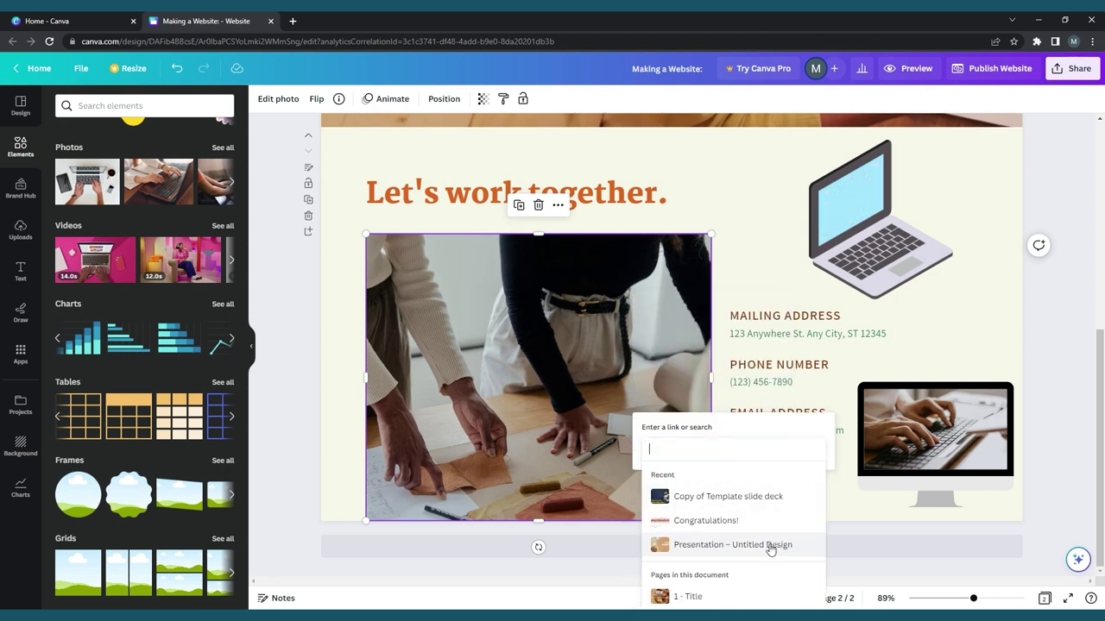
left_click(702, 597)
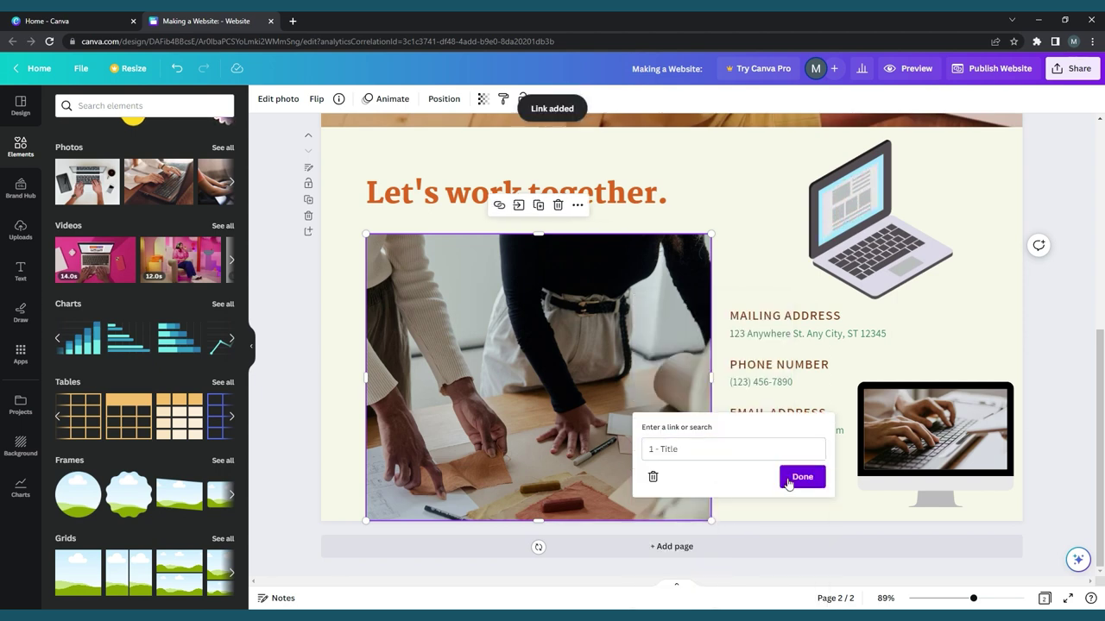
left_click(801, 478)
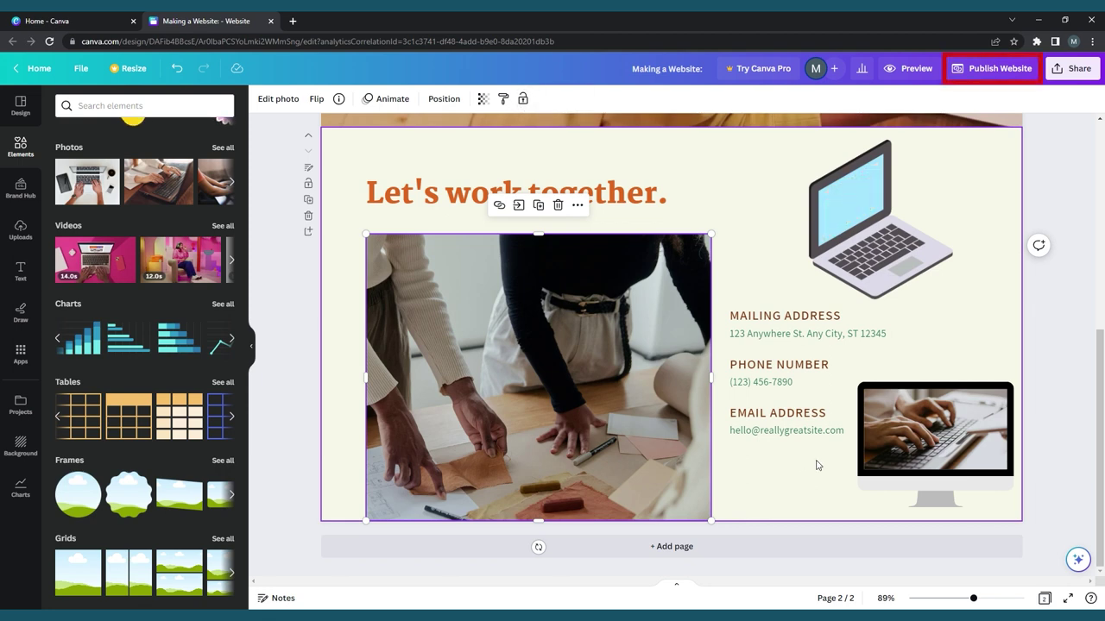
left_click(989, 72)
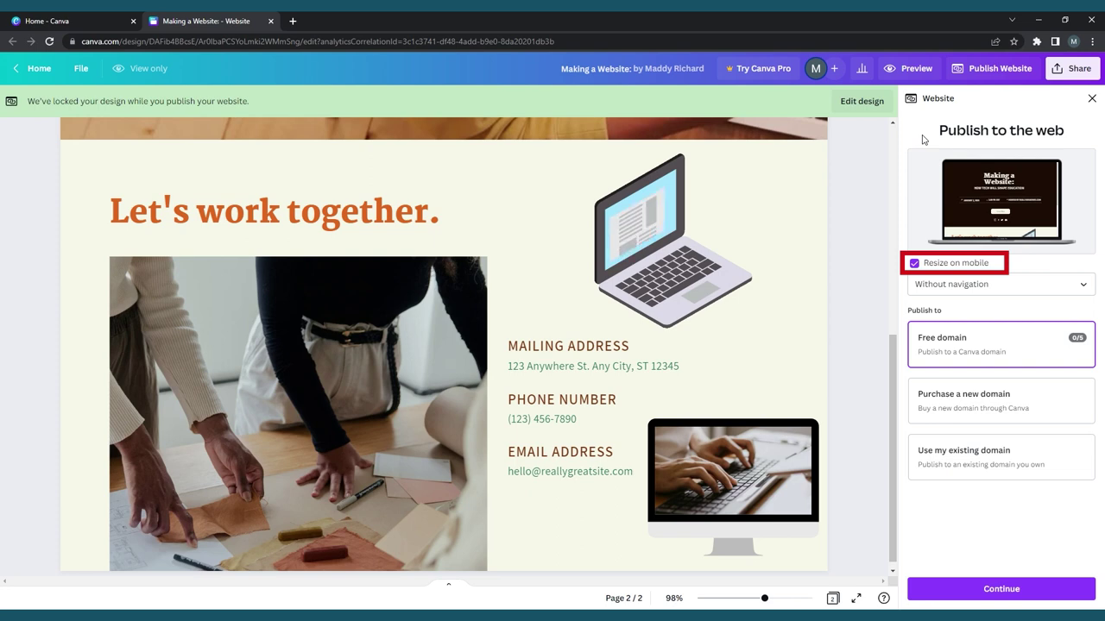
- Keep mobile resizing on, choose With navigation, and continue with the free domain
left_click(916, 264)
left_click(916, 265)
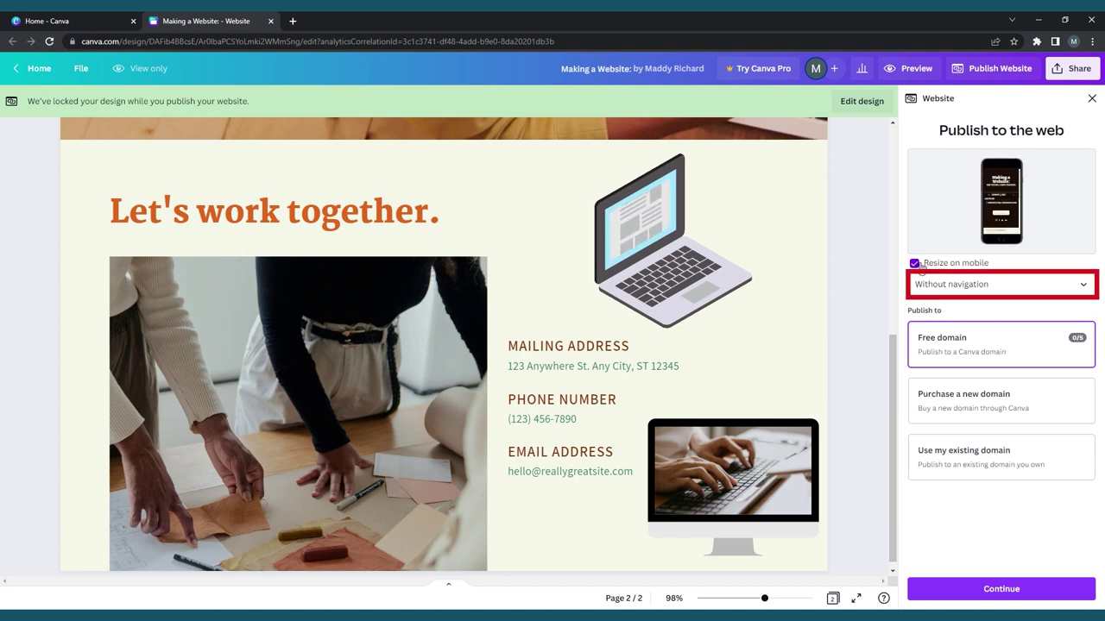
left_click(955, 289)
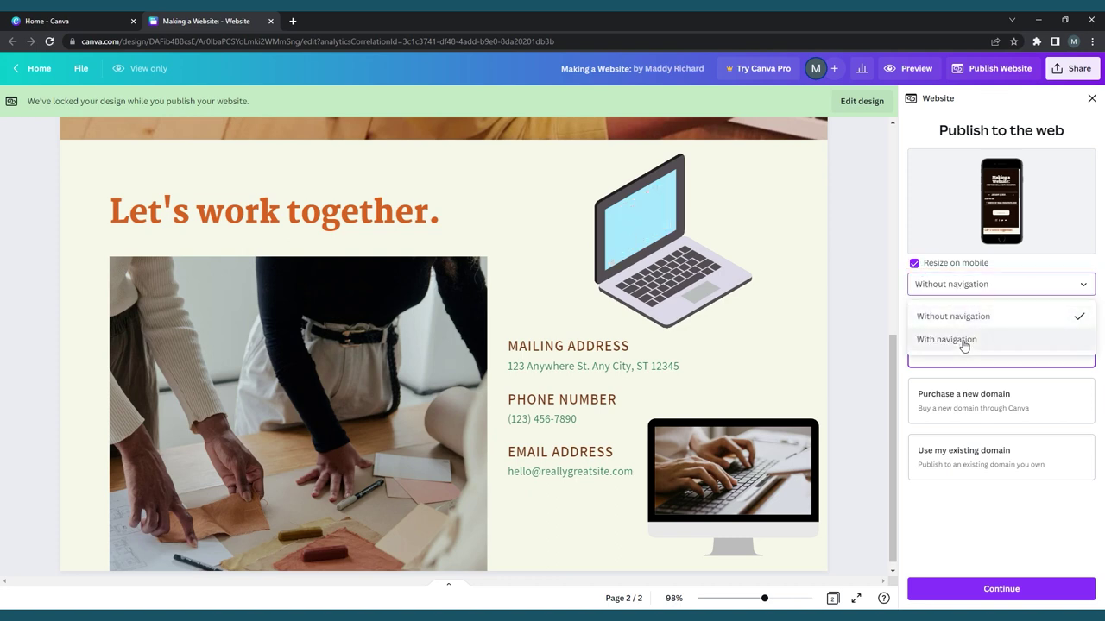
left_click(964, 341)
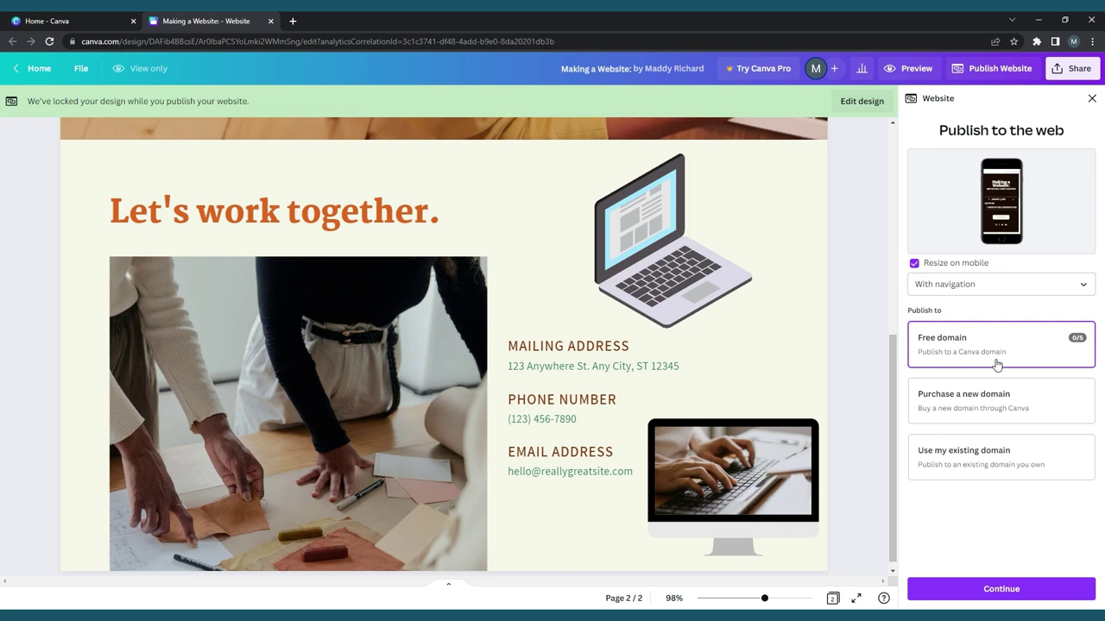
left_click(1032, 590)
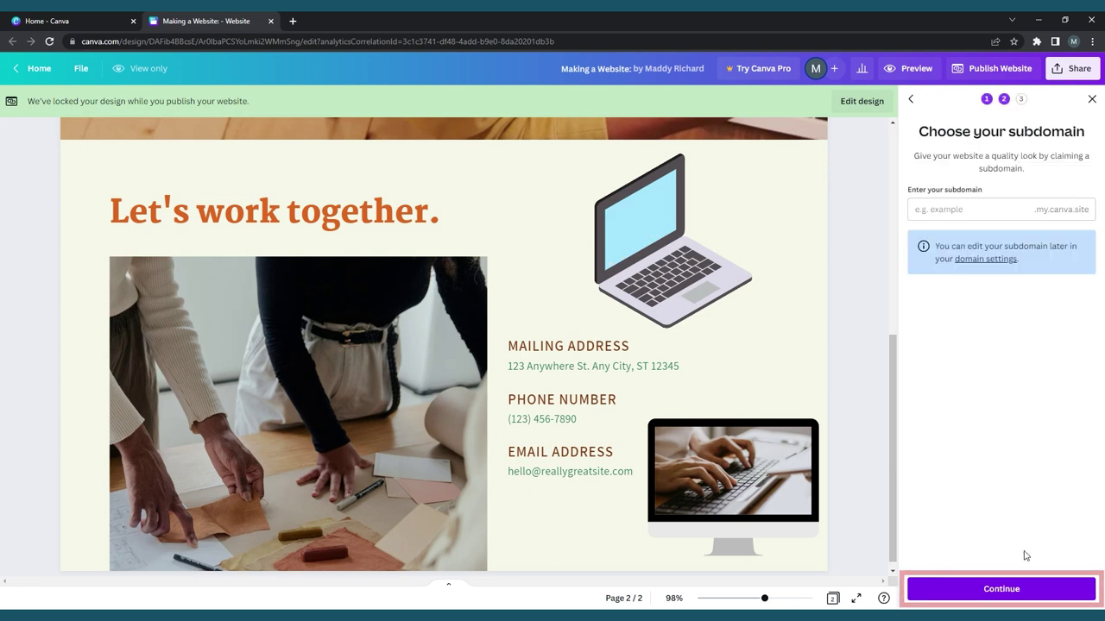
- Set the subdomain to 'creatingawebsitewithcomputers' and continue to the settings review
left_click(960, 216)
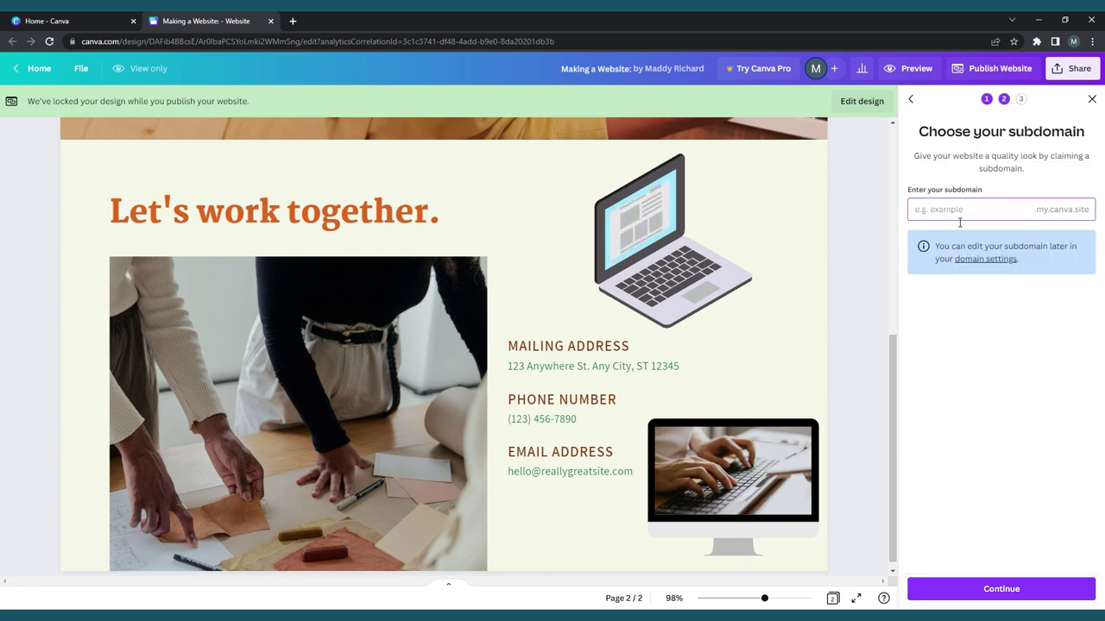
type("creati")
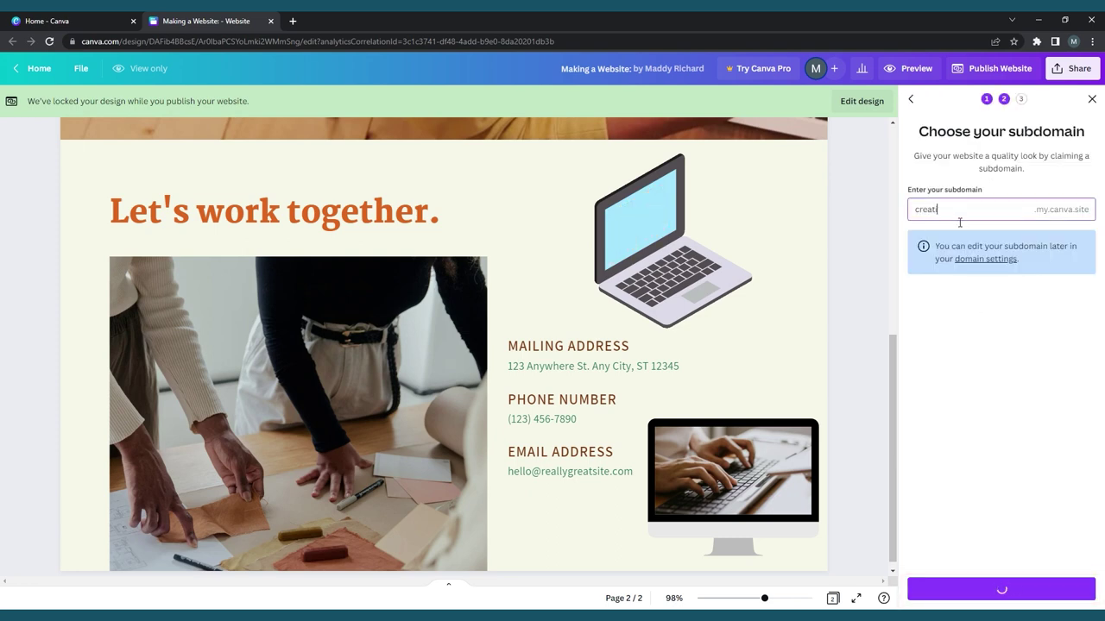
type("ngawebsite")
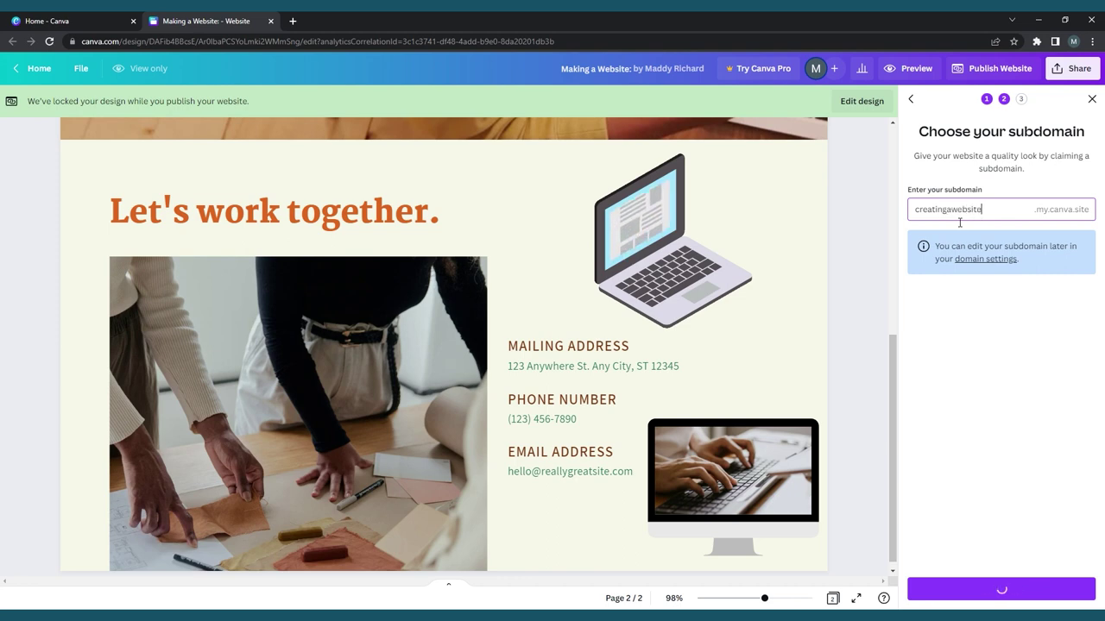
type("with")
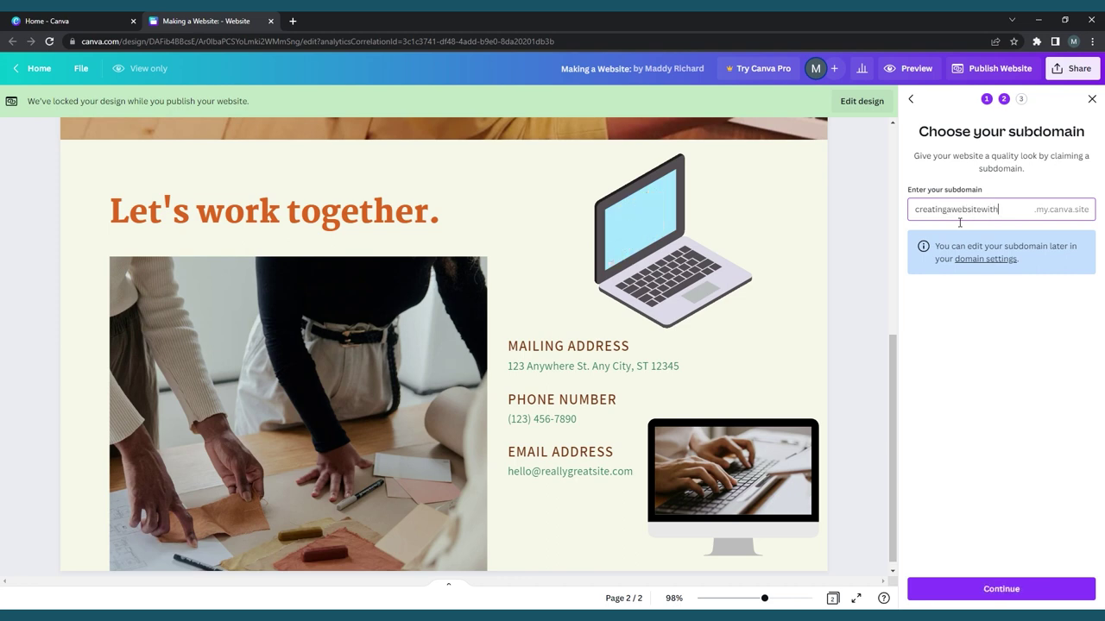
type("computers")
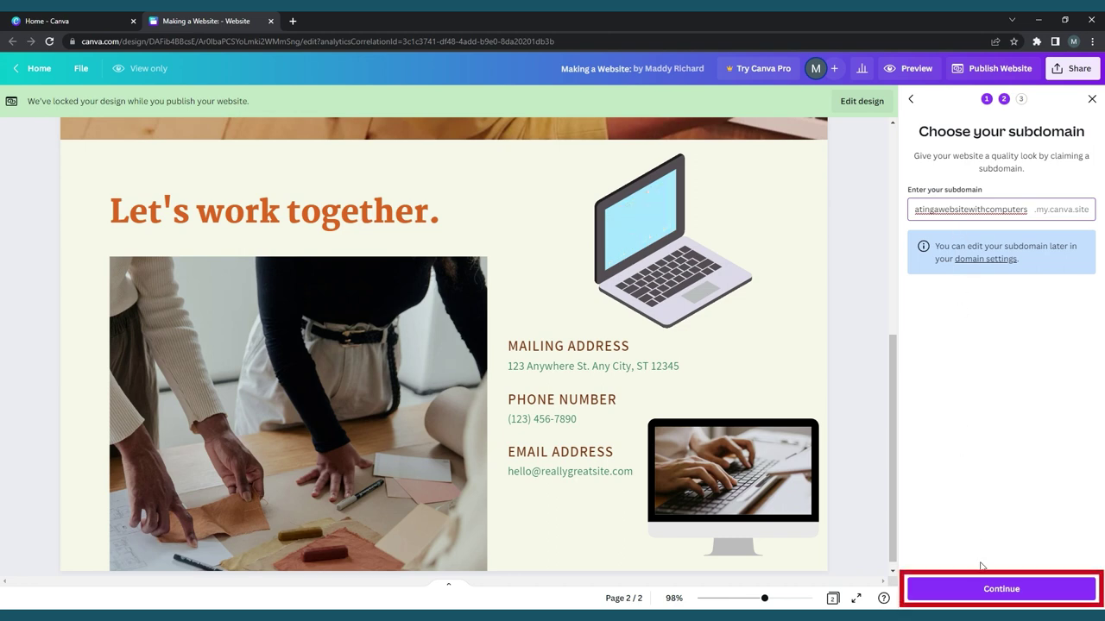
left_click(990, 589)
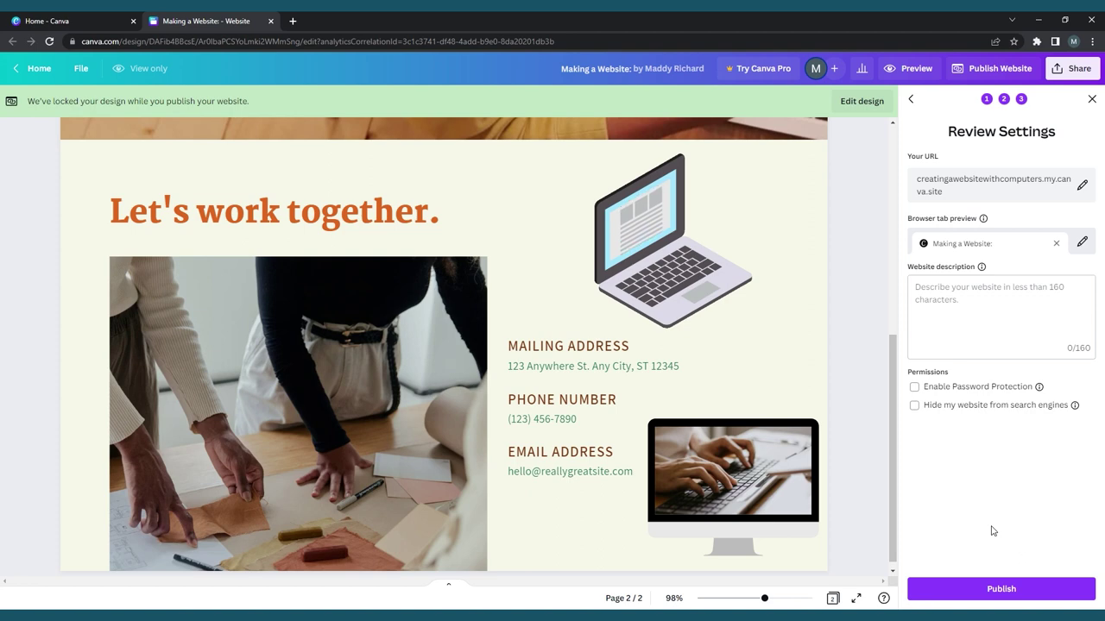
- Describe the site as 'Come check out my website', enable password protection, and hide it from search engines
left_click(955, 287)
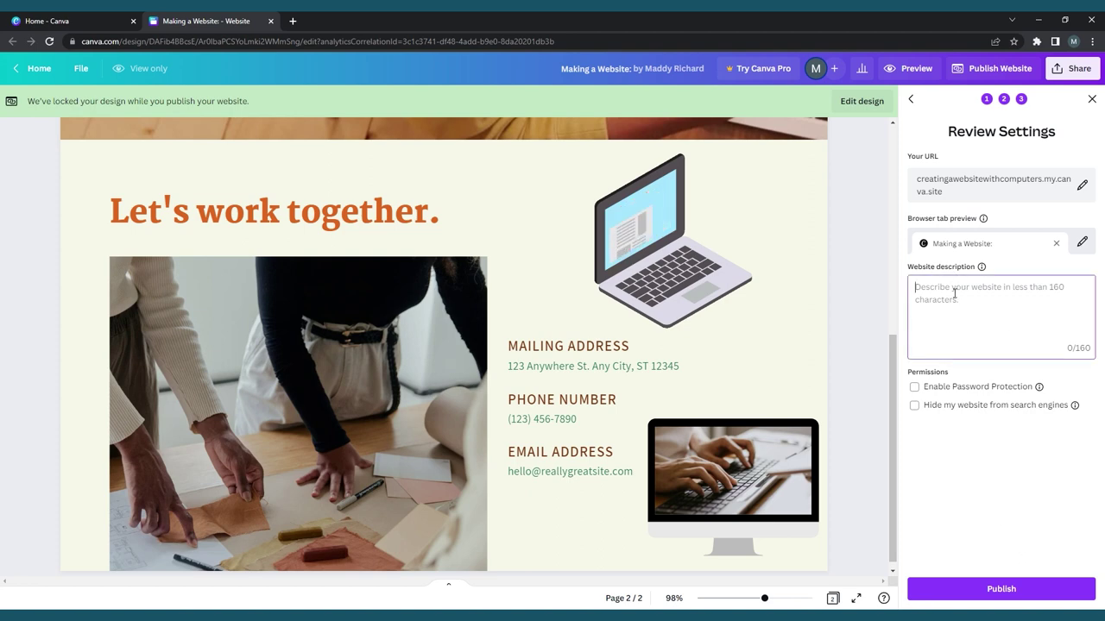
type("Come c")
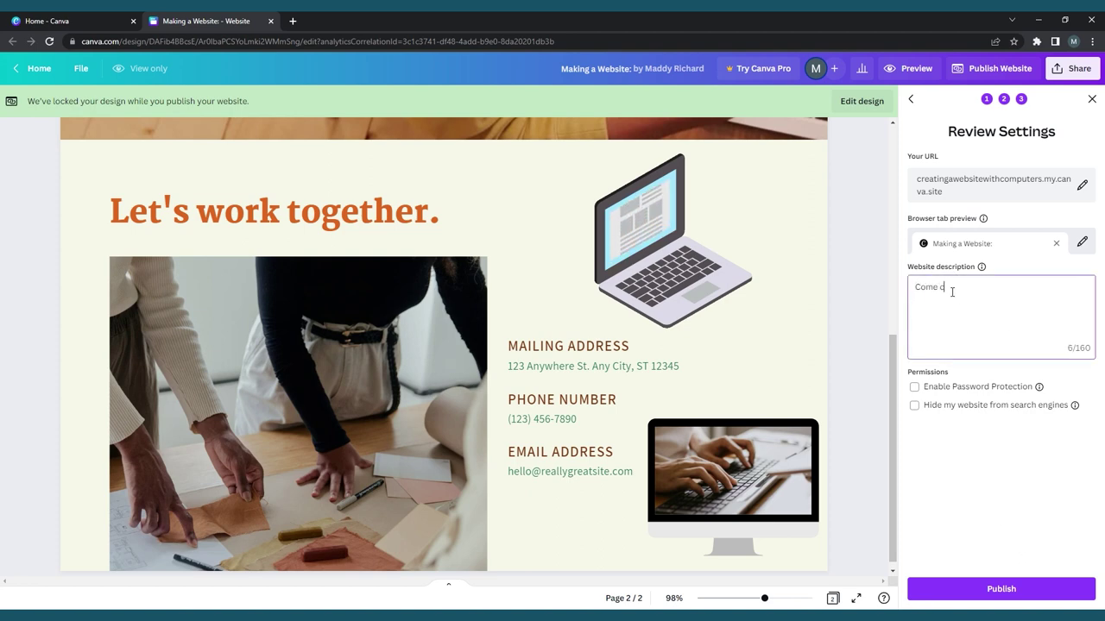
type("heck out my website")
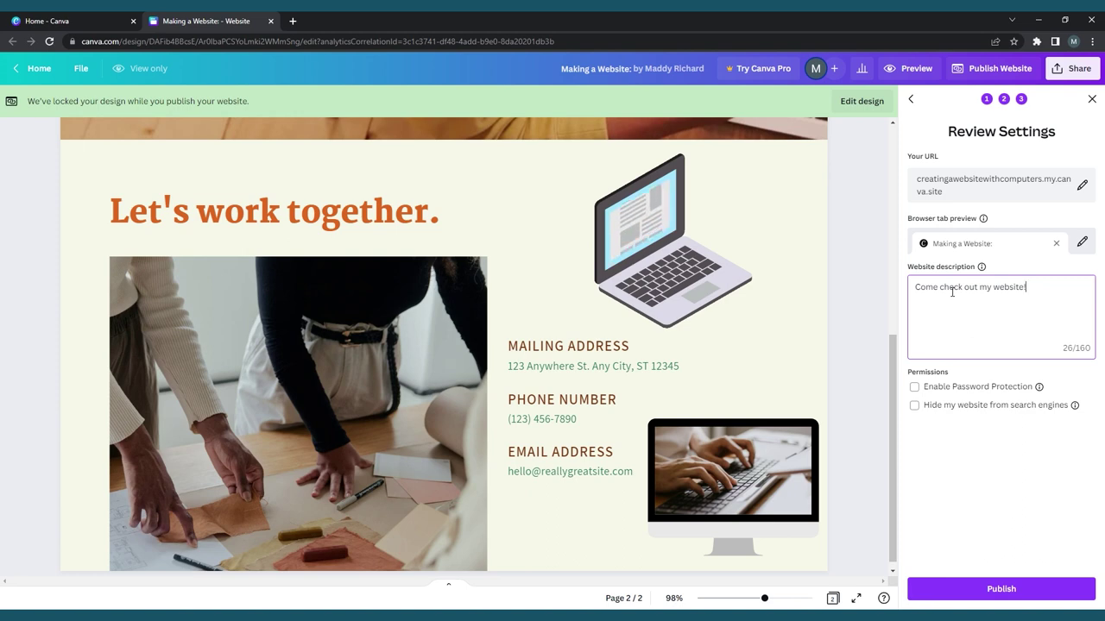
left_click(918, 388)
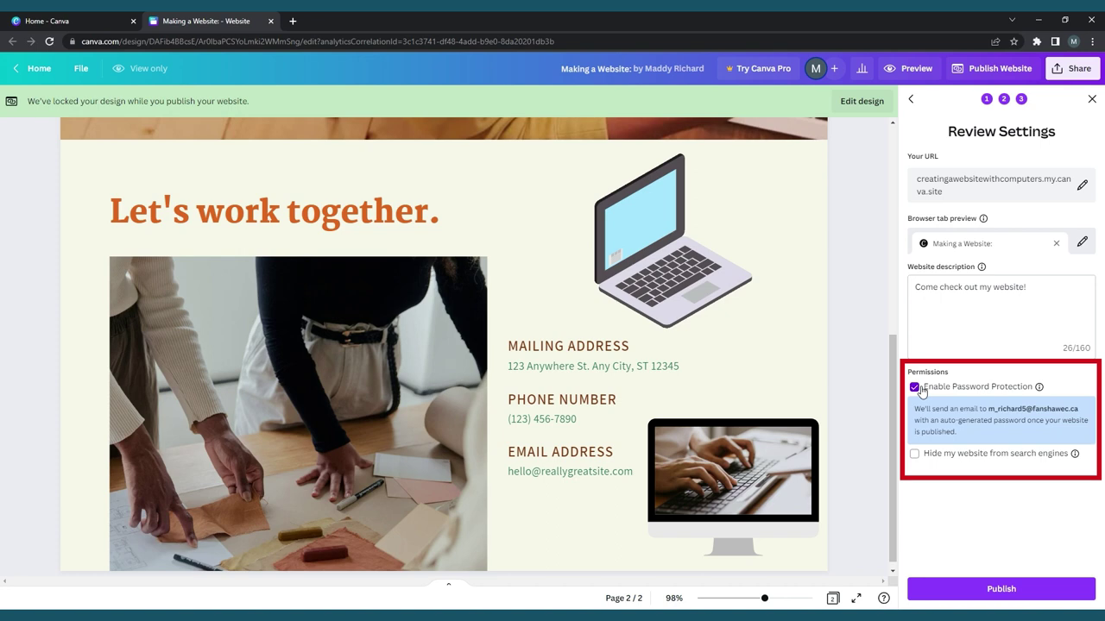
left_click(916, 456)
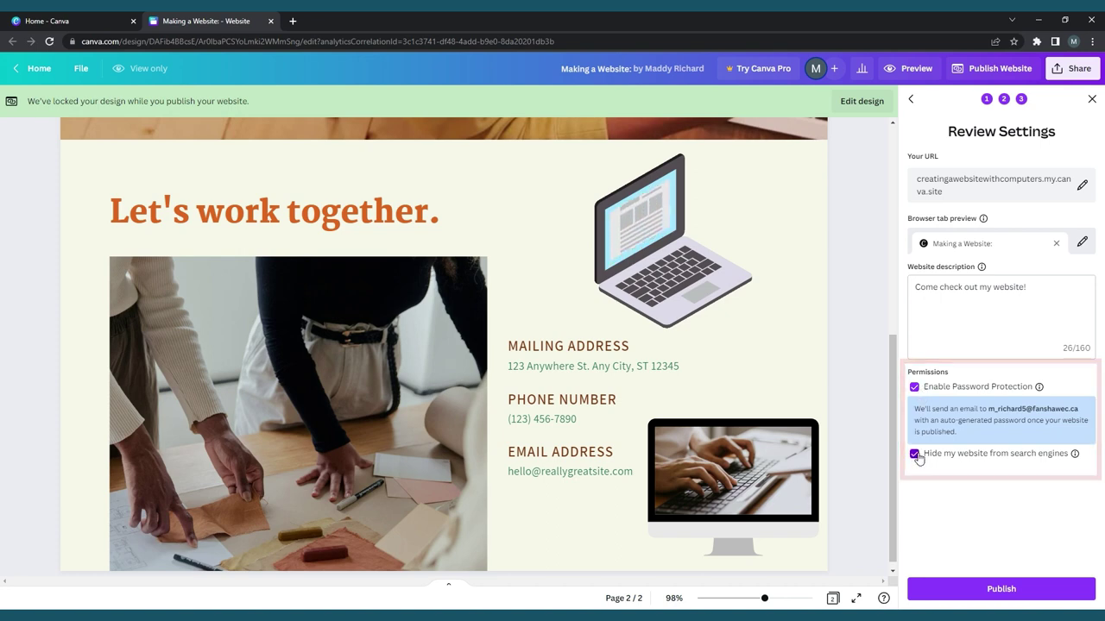
- Publish the site and view it live at creatingawebsitewithcomputers.my.canva.site
left_click(980, 588)
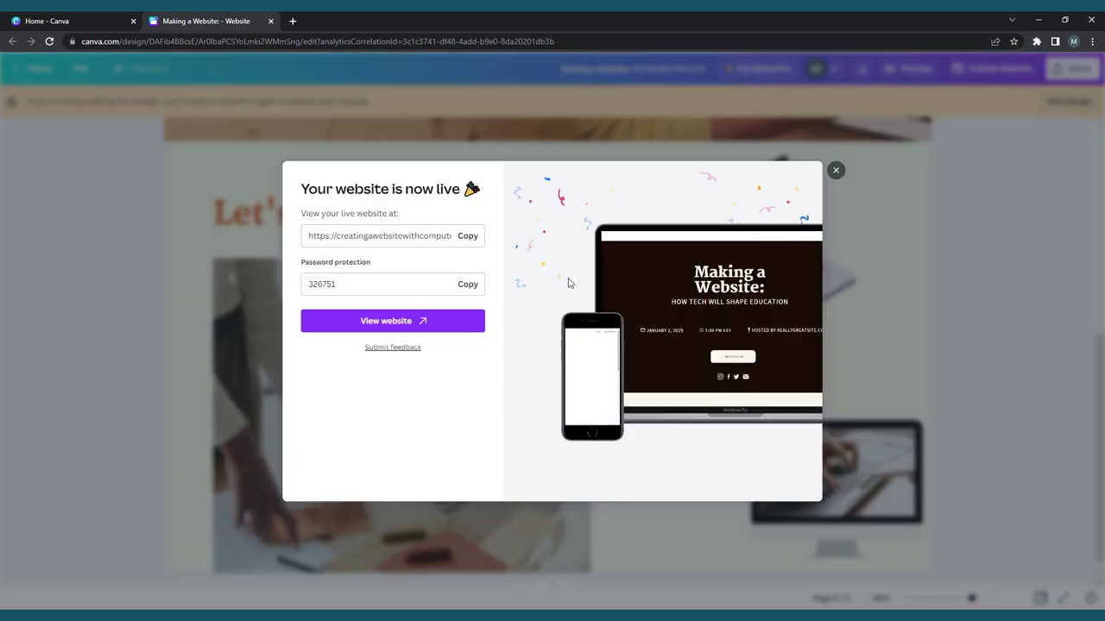
left_click(406, 319)
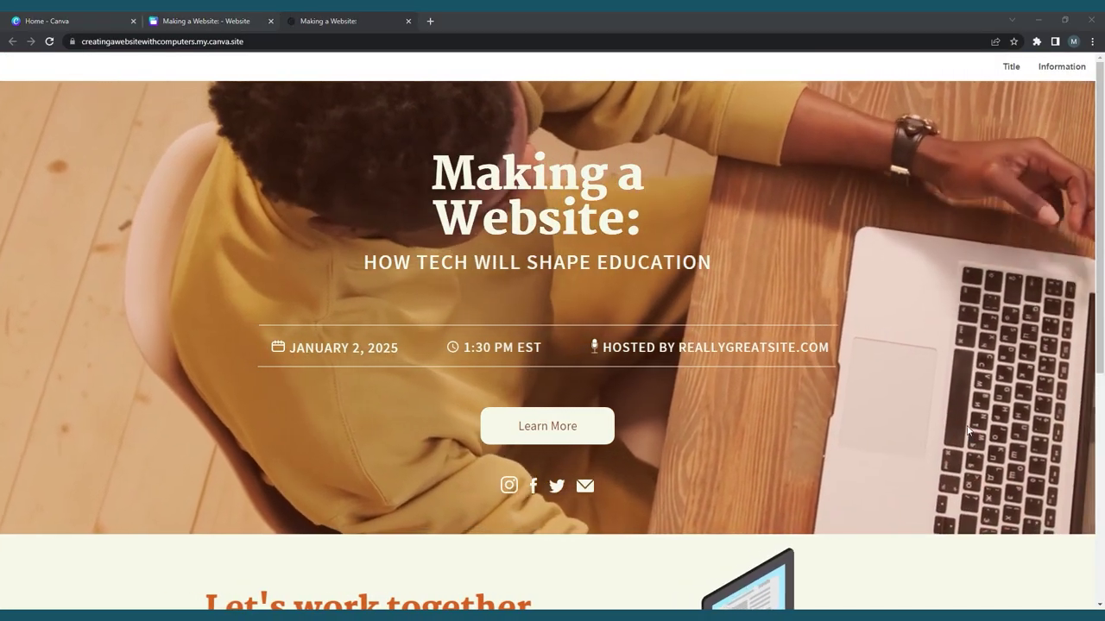
scroll(805, 370, "down", 5)
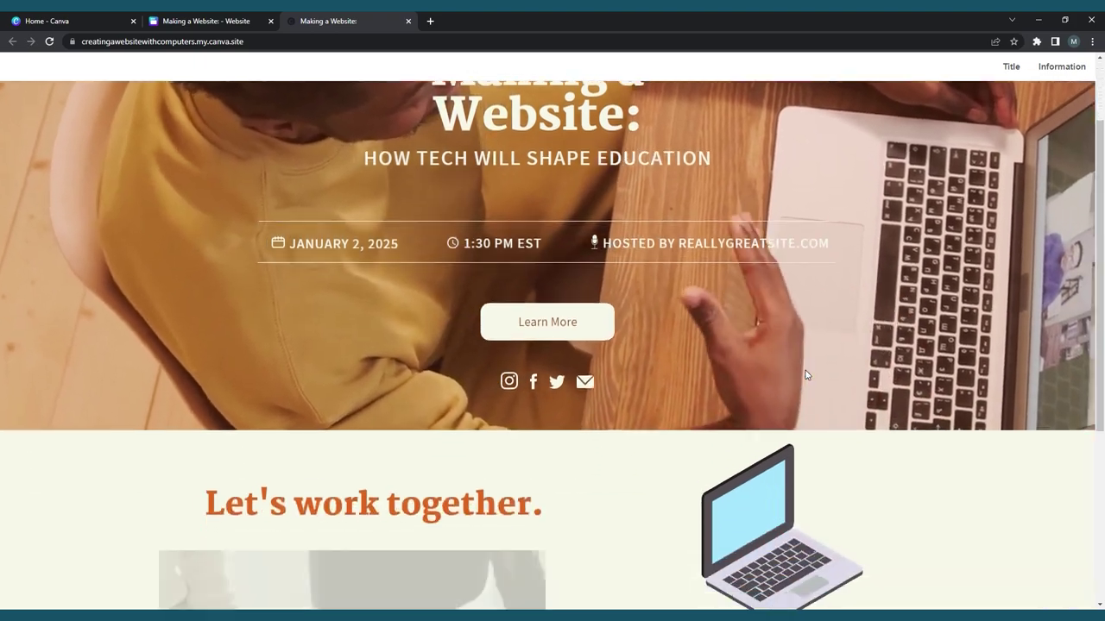